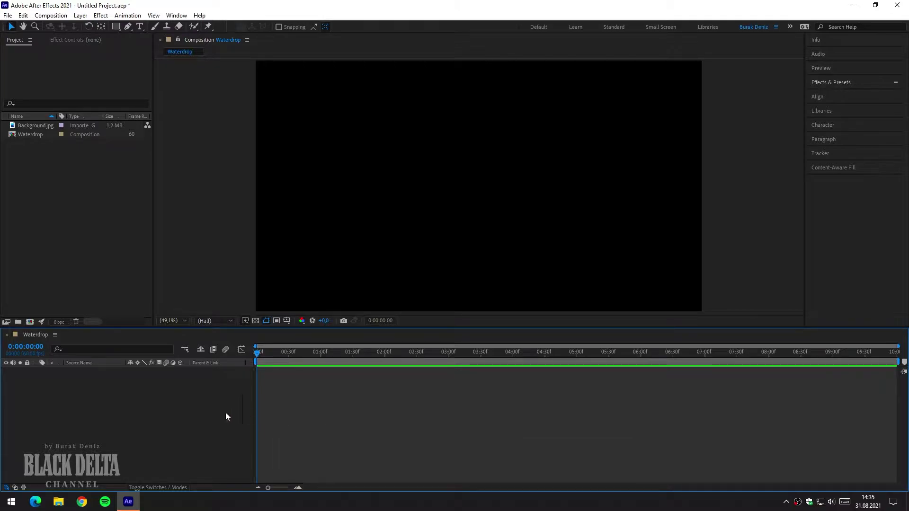
Add a new white full-frame solid named 'Drop' to the Waterdrop composition.
right_click(169, 406)
mouse_move(237, 293)
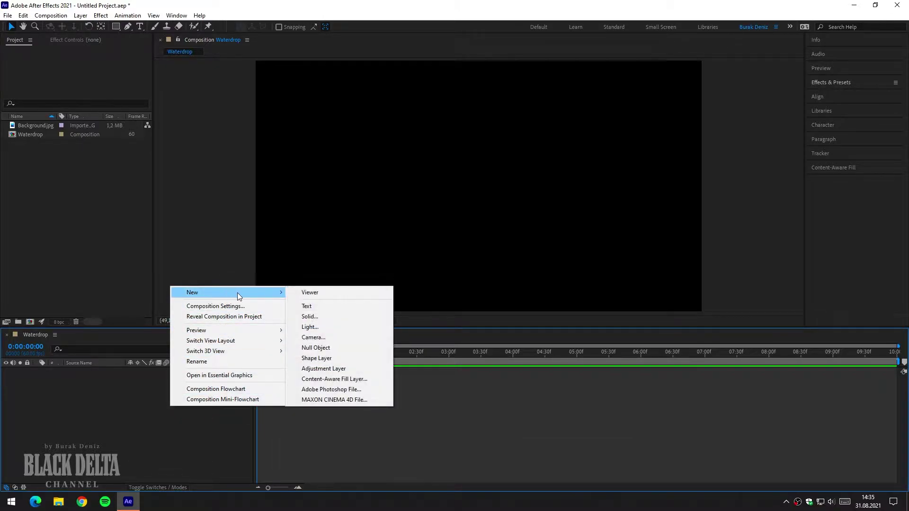
left_click(313, 318)
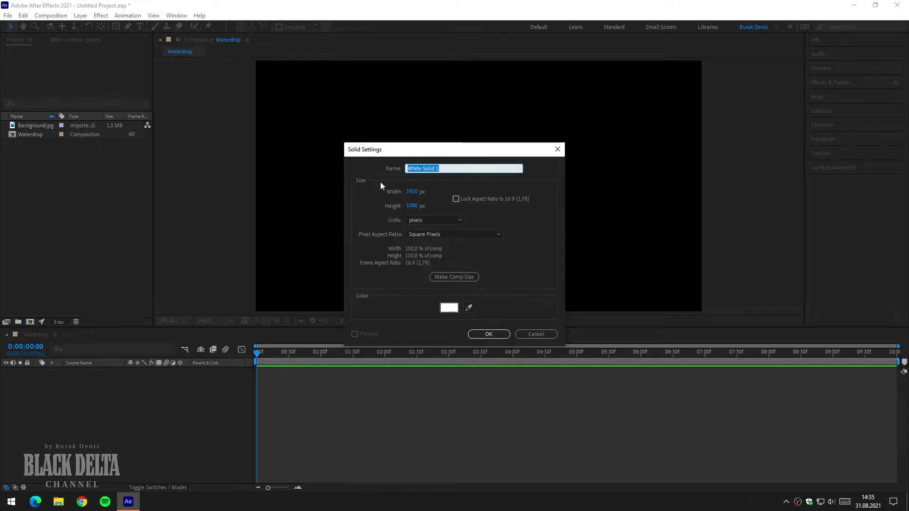
type("Drop")
left_click(449, 307)
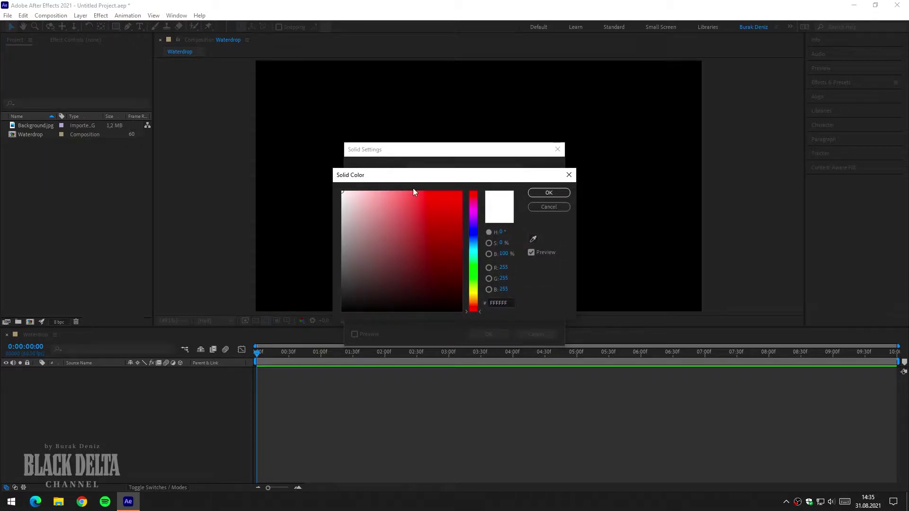
left_click(542, 193)
left_click(495, 335)
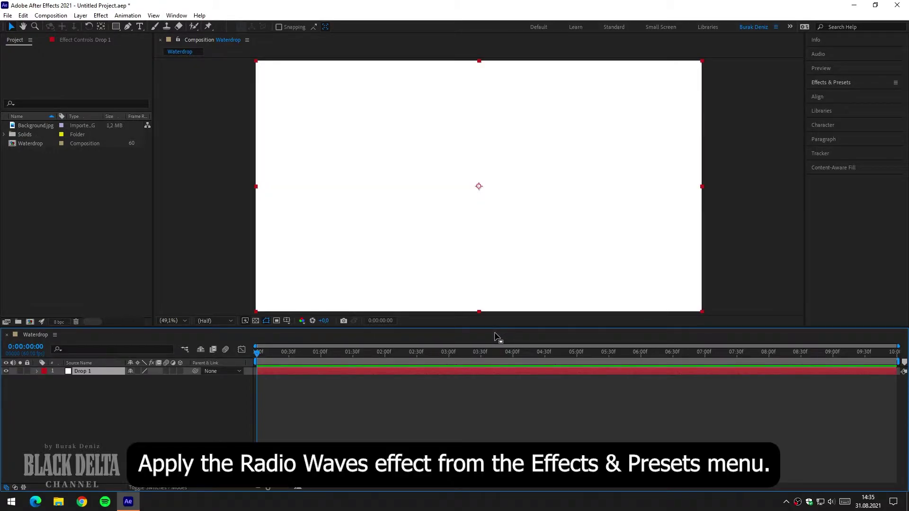
Search Effects & Presets for 'radio w' and apply Radio Waves to the Drop 1 layer.
left_click(827, 84)
left_click(827, 93)
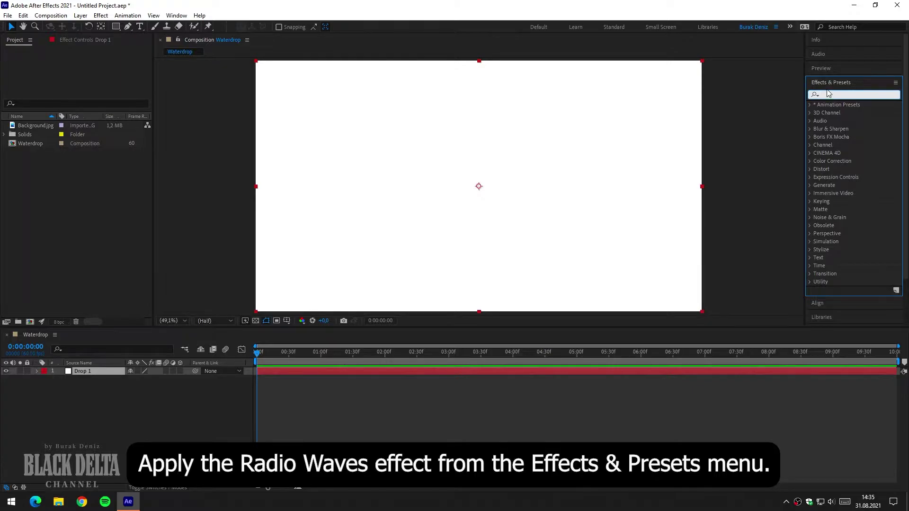
type("rad")
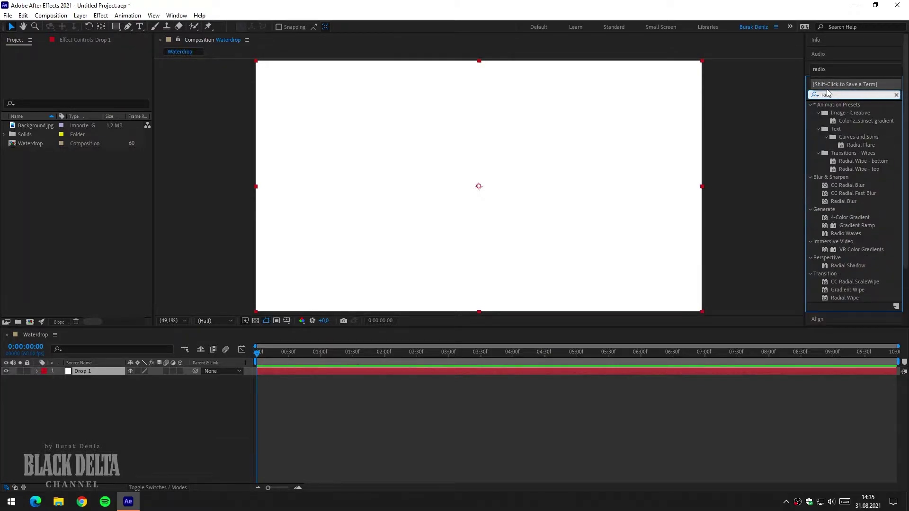
type("io wav")
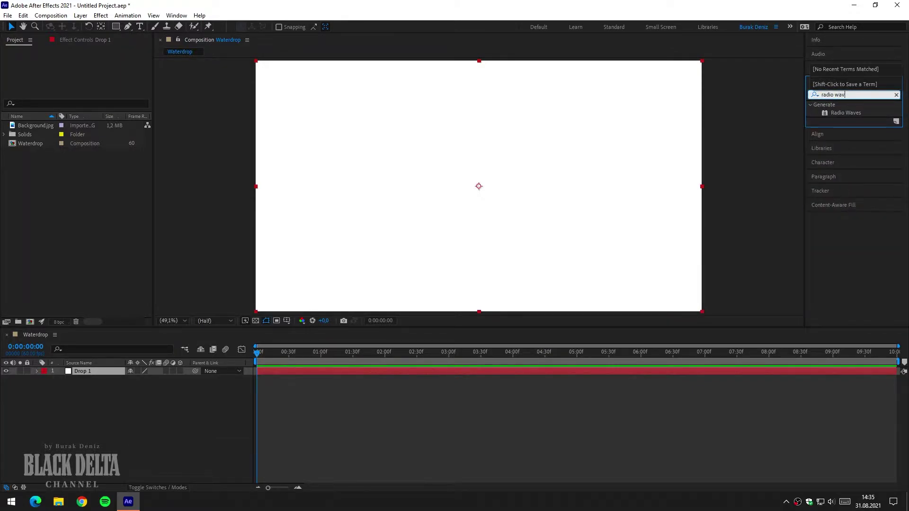
left_click(852, 113)
left_click_drag(853, 113, 89, 371)
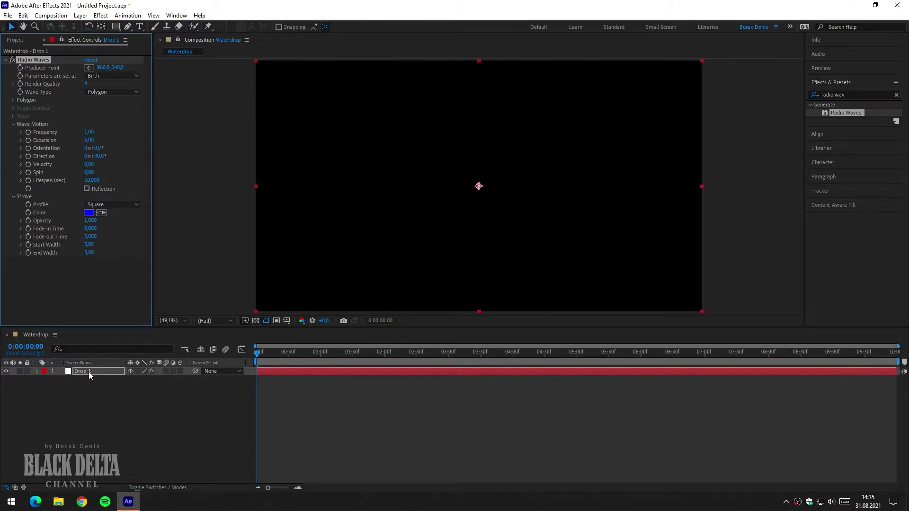
Set the Radio Waves stroke colour to white, FFFFFF.
left_click(89, 212)
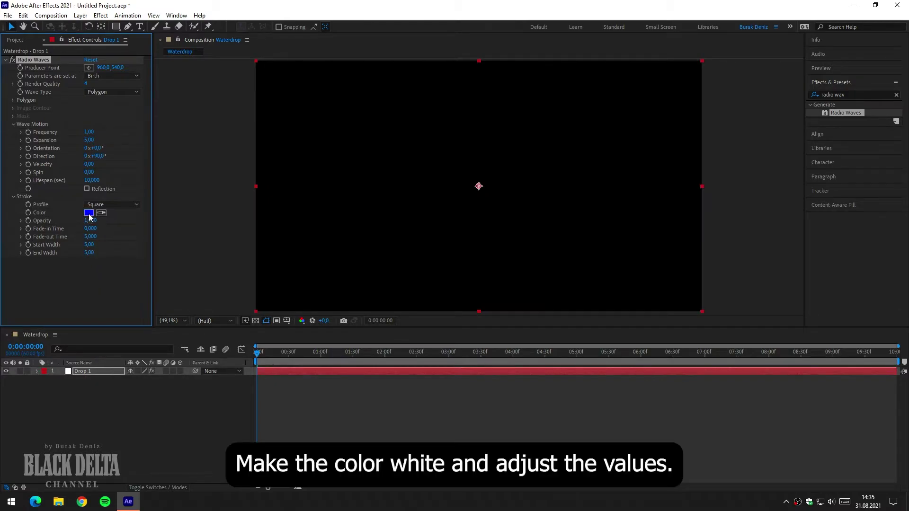
type("FFFFFF")
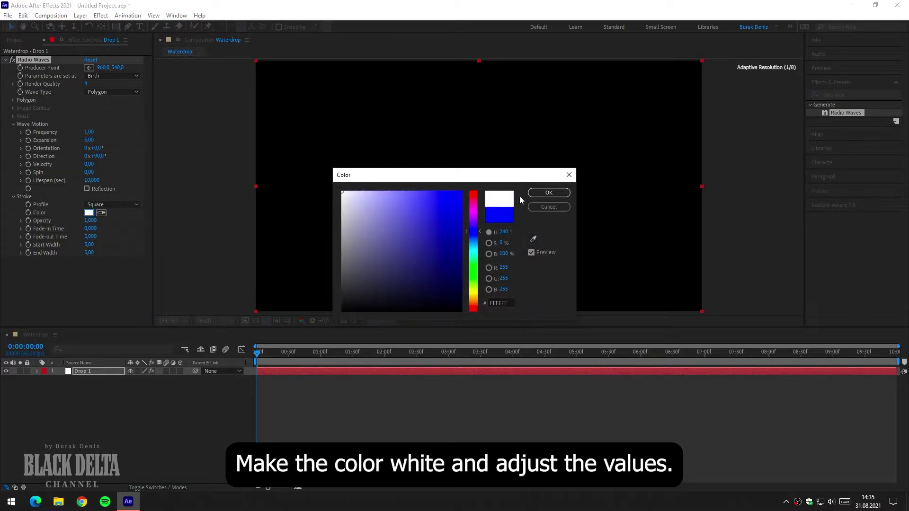
left_click(543, 194)
left_click_drag(257, 353, 356, 350)
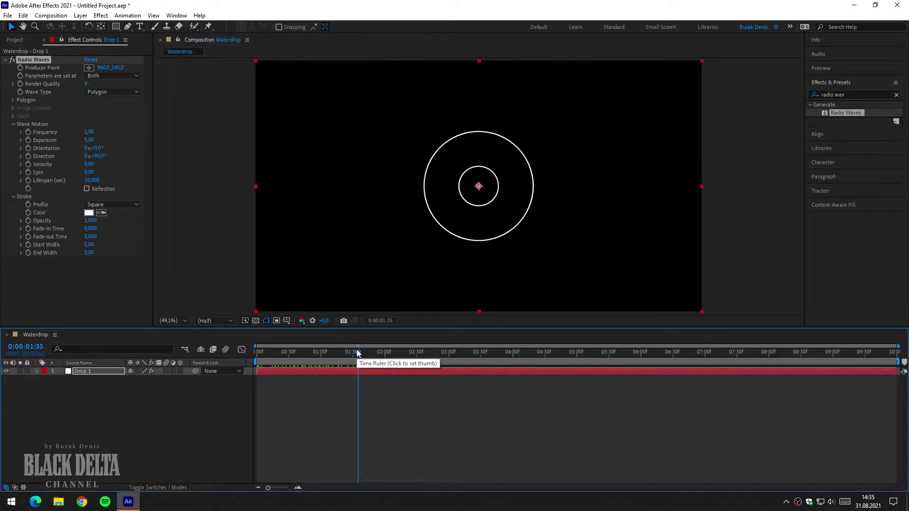
Set the wave Frequency to 0 and Expansion to 15 for a single ring.
left_click(89, 132)
type("0")
key("Return")
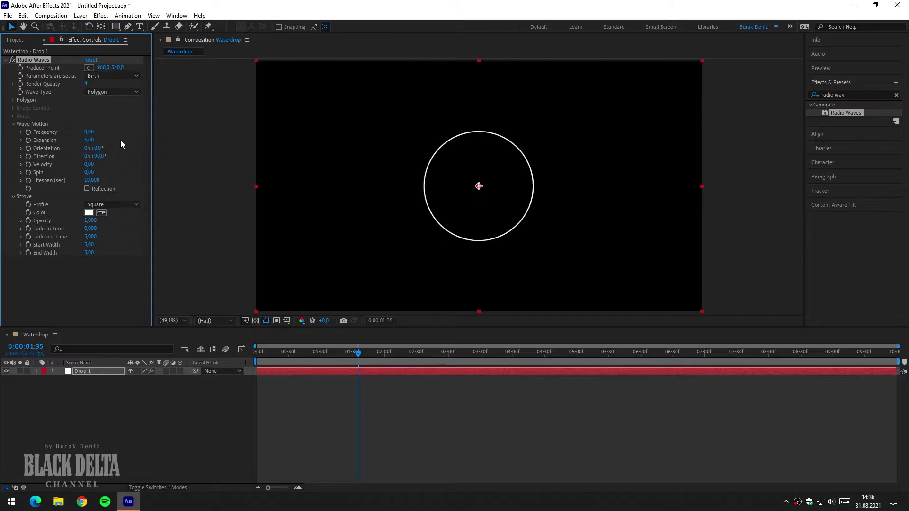
left_click(104, 140)
type("15")
key("Return")
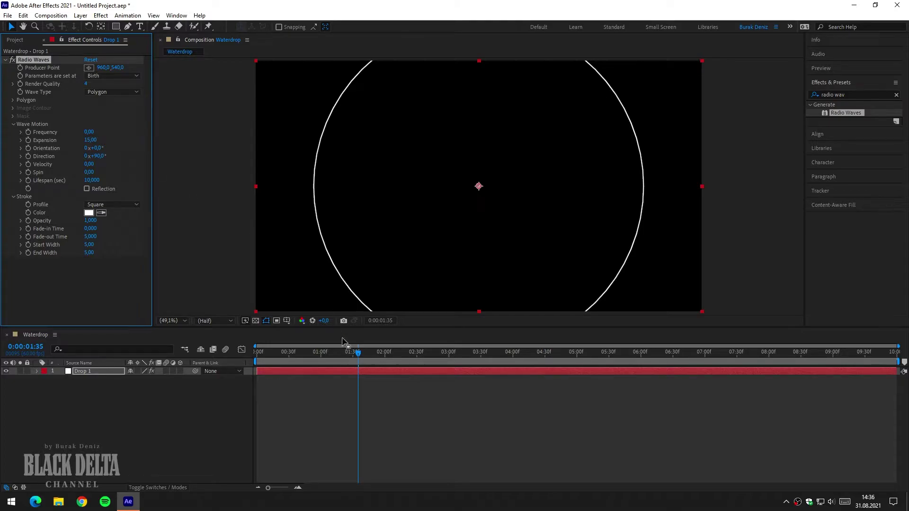
mouse_move(350, 353)
left_mouse_down()
mouse_move(282, 353)
mouse_move(329, 352)
left_mouse_up()
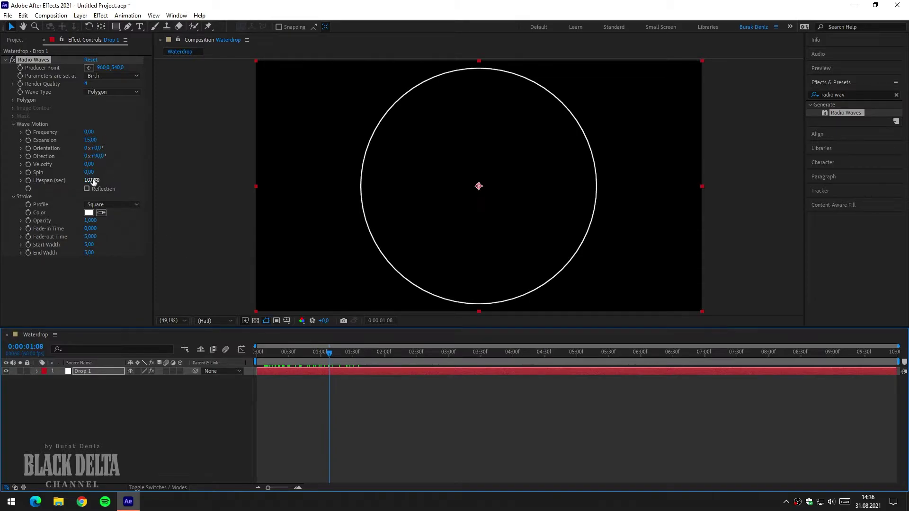
Give the wave a Lifespan of 1.7 seconds and enable Reflection.
left_click(92, 180)
type("1,7")
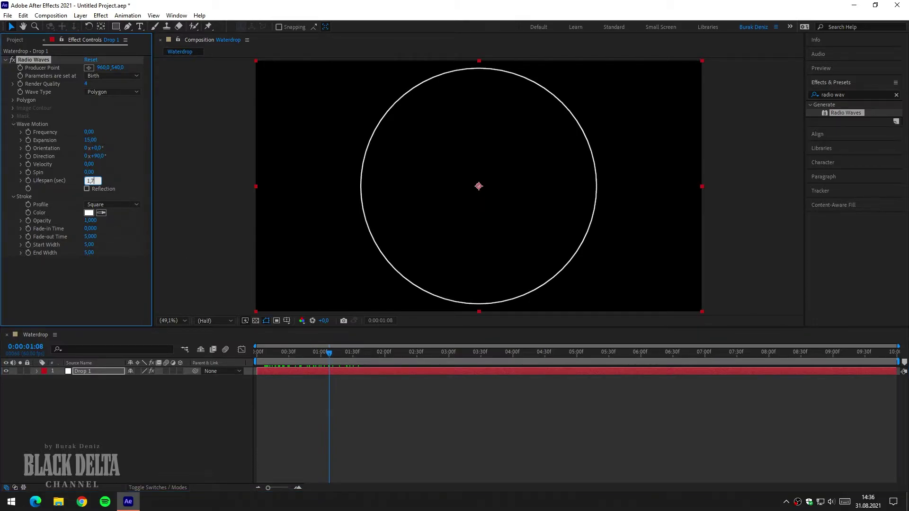
key("Return")
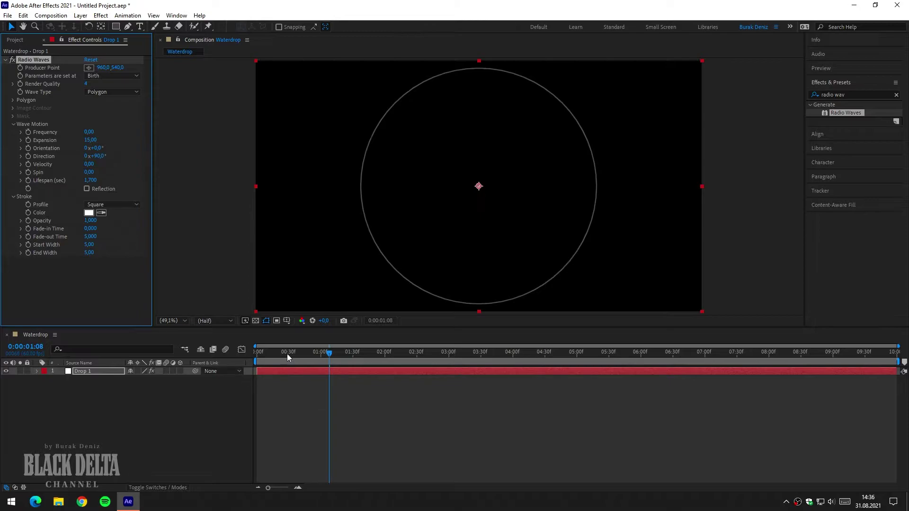
mouse_move(287, 353)
left_mouse_down()
mouse_move(349, 350)
mouse_move(282, 354)
left_mouse_up()
left_click(87, 189)
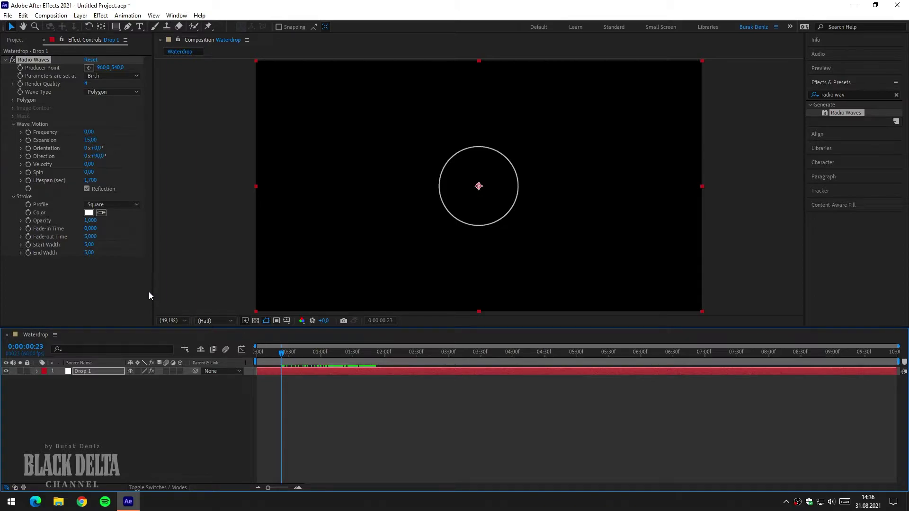
Set the Radio Waves stroke Start Width to 100 and preview the thick ring.
left_click(89, 244)
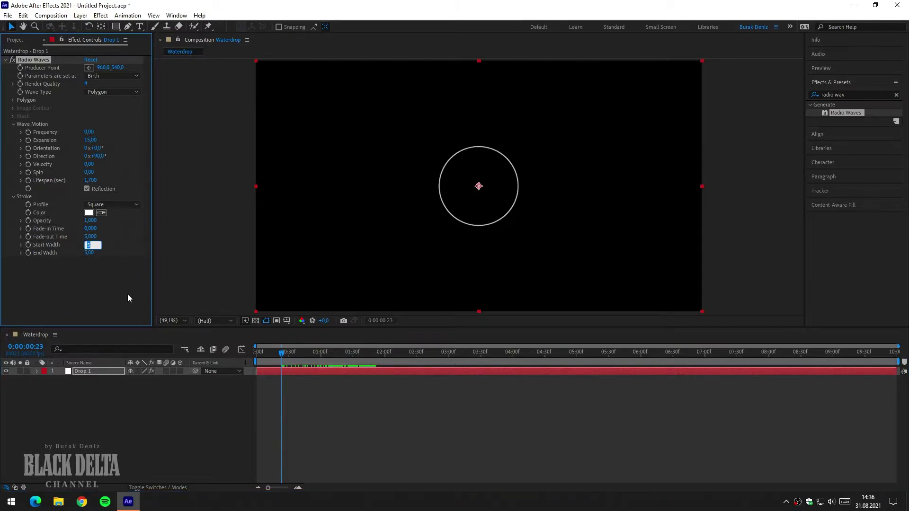
type("100")
key("Return")
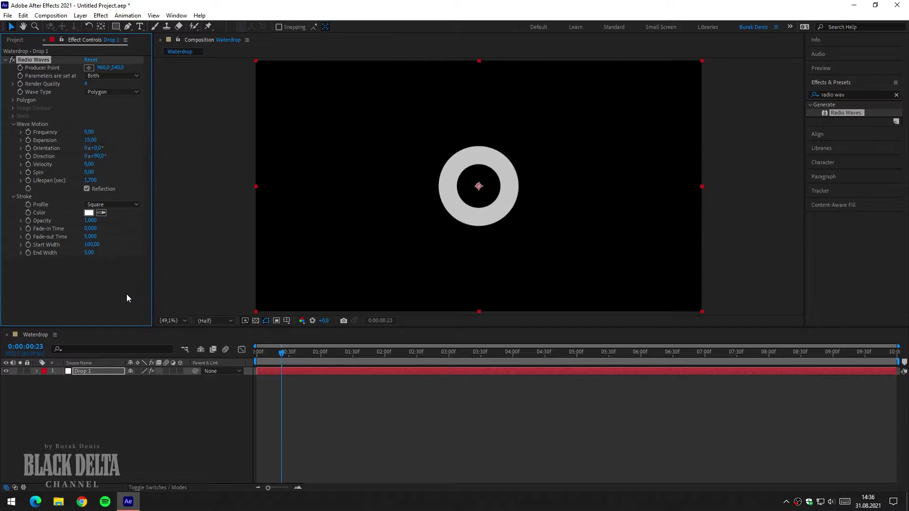
mouse_move(283, 353)
left_mouse_down()
mouse_move(265, 354)
mouse_move(319, 355)
mouse_move(294, 355)
left_mouse_up()
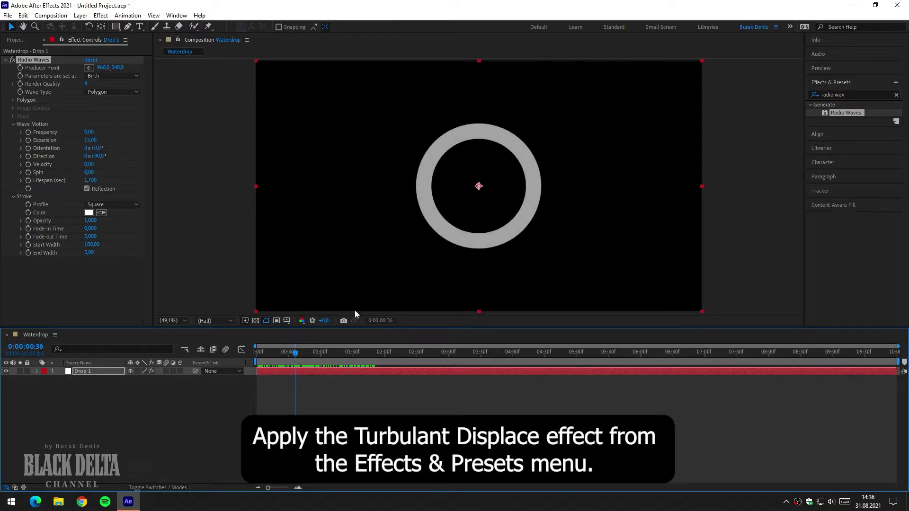
Search 'turb' and apply Turbulent Displace to the Drop 1 layer.
left_click(854, 94)
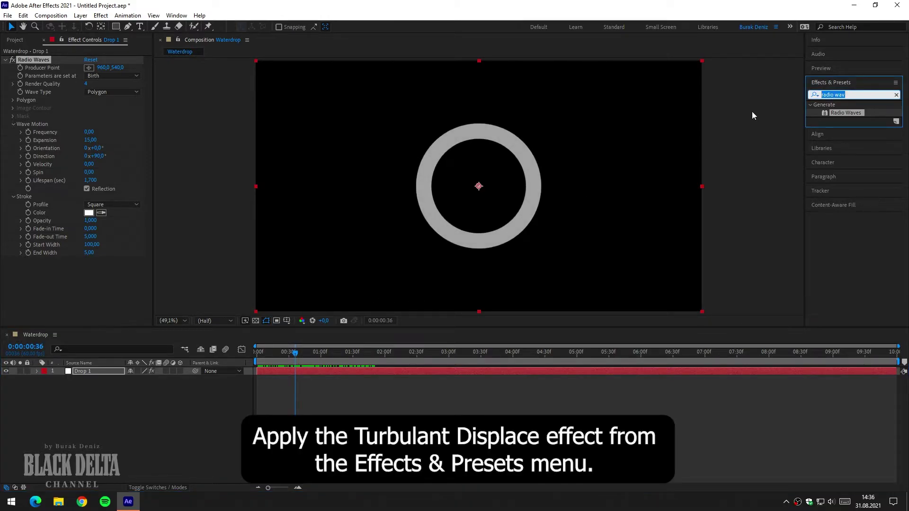
type("turb")
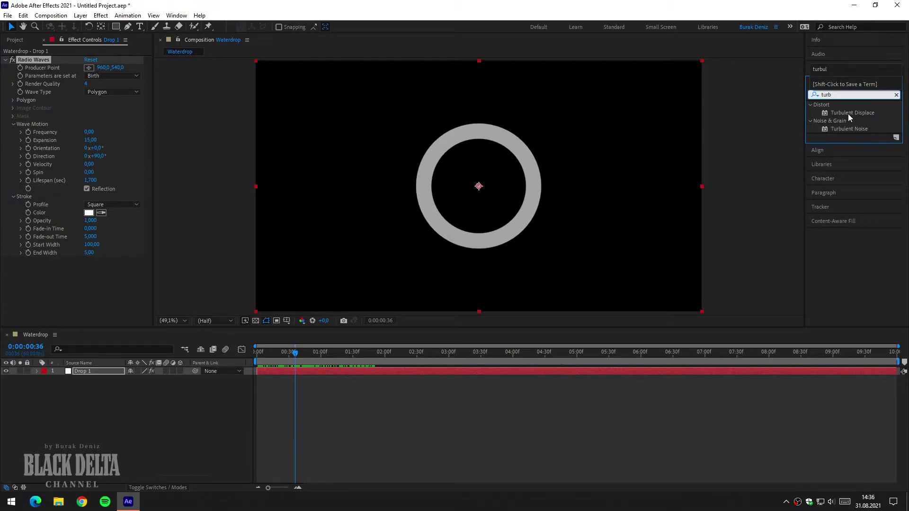
left_click_drag(848, 115, 90, 371)
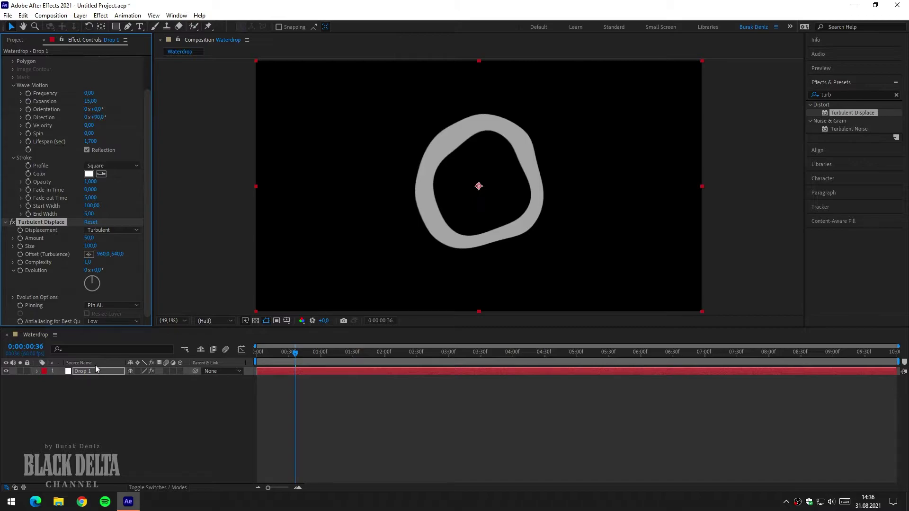
Collapse Radio Waves and set Turbulent Displace Amount to 40 and Size to 75.
scroll(19, 84, "up", 3)
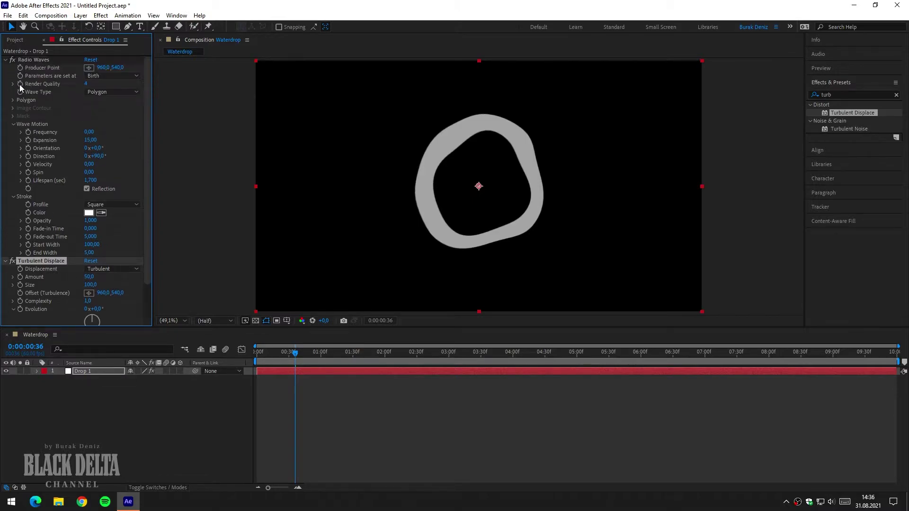
left_click(5, 59)
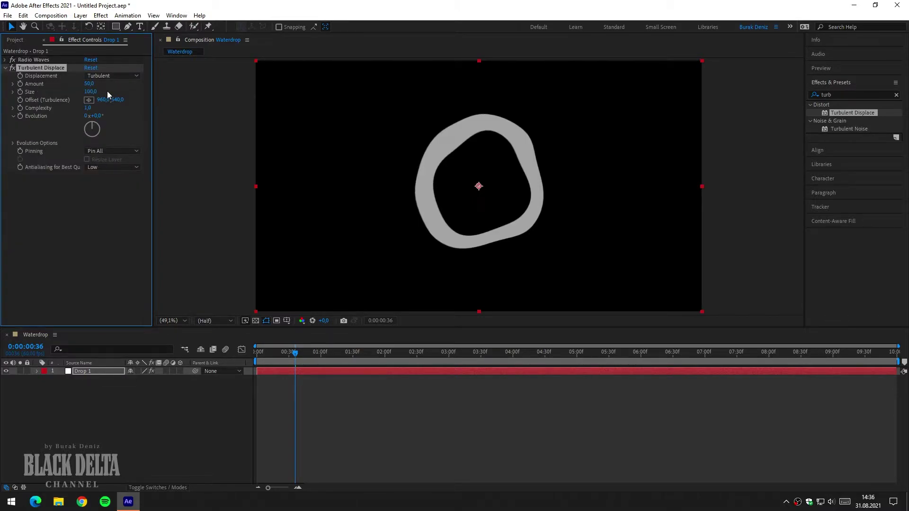
left_click(89, 84)
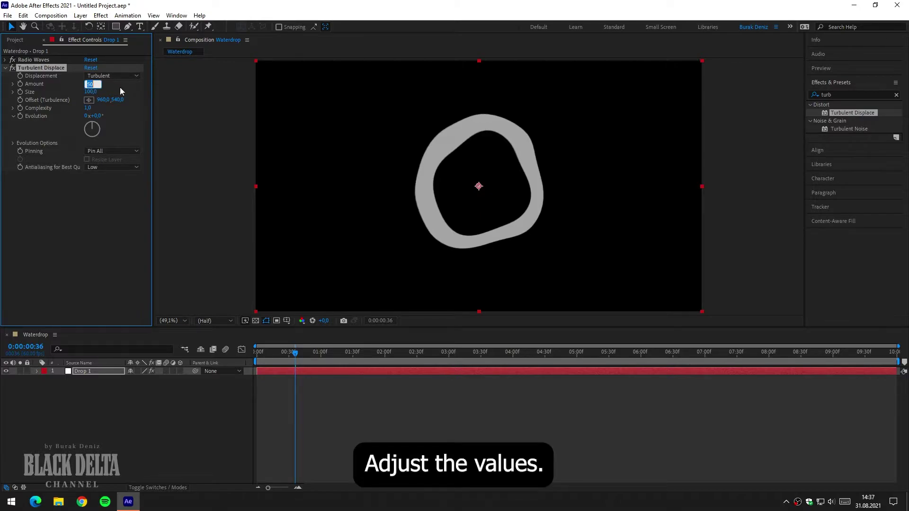
type("40")
key("Return")
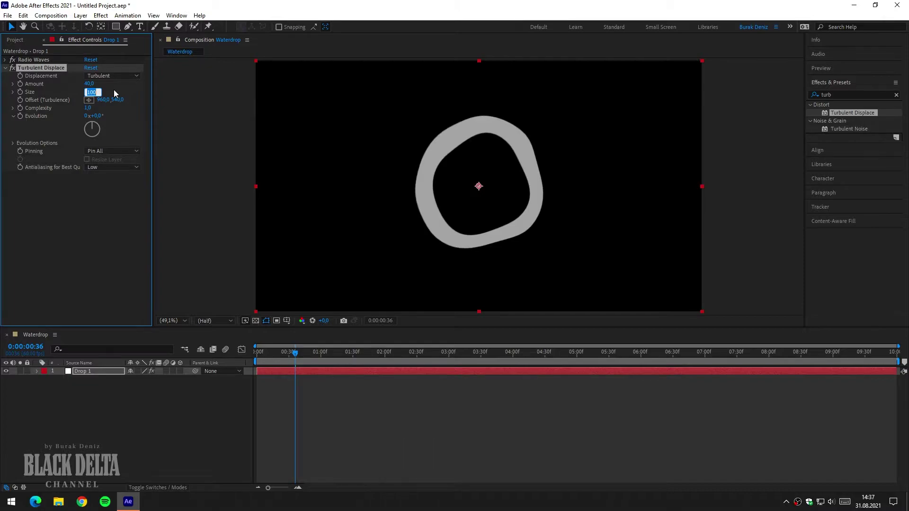
type("75")
key("Return")
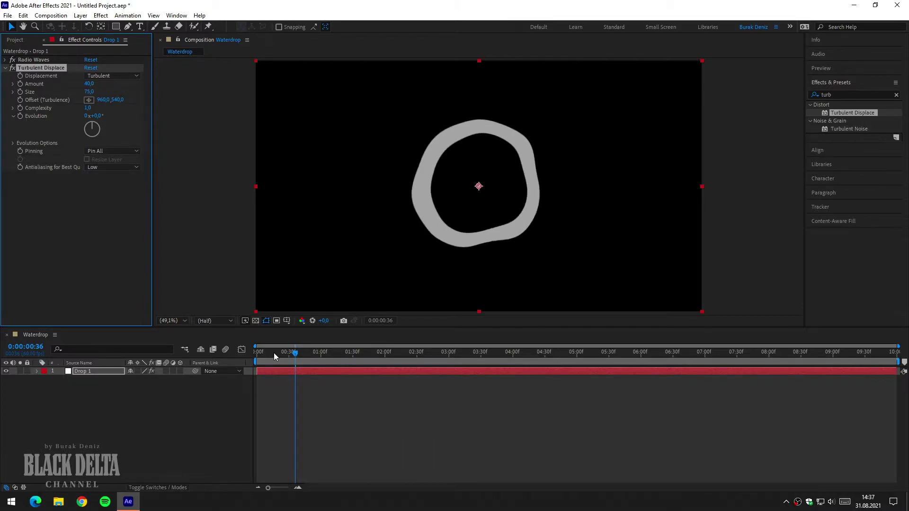
mouse_move(274, 355)
left_mouse_down()
mouse_move(369, 357)
mouse_move(281, 357)
left_mouse_up()
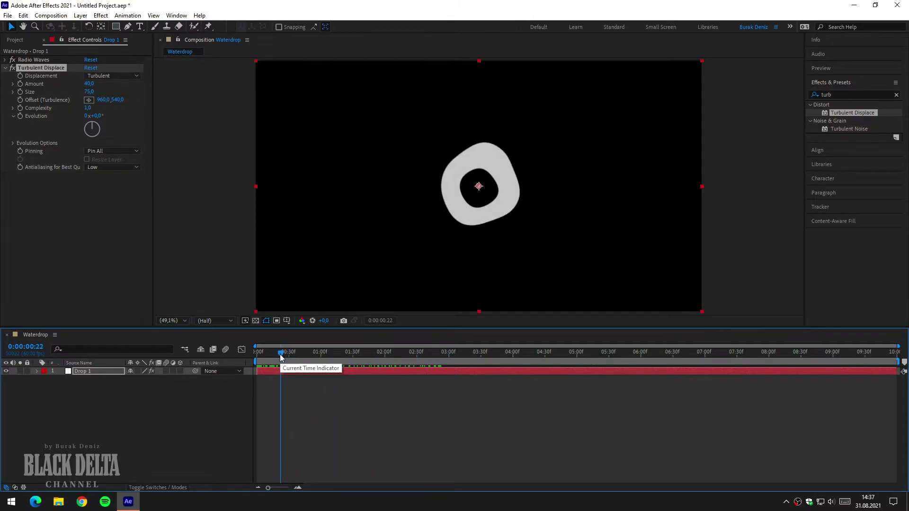
Apply CC Radial Fast Blur to Drop 1 with Amount 75, then collapse the effect properties.
double_click(834, 96)
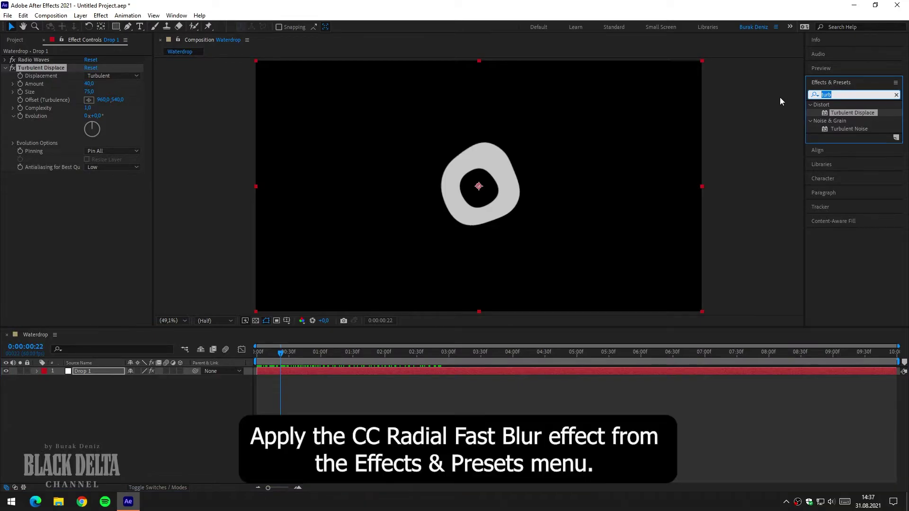
type("radi")
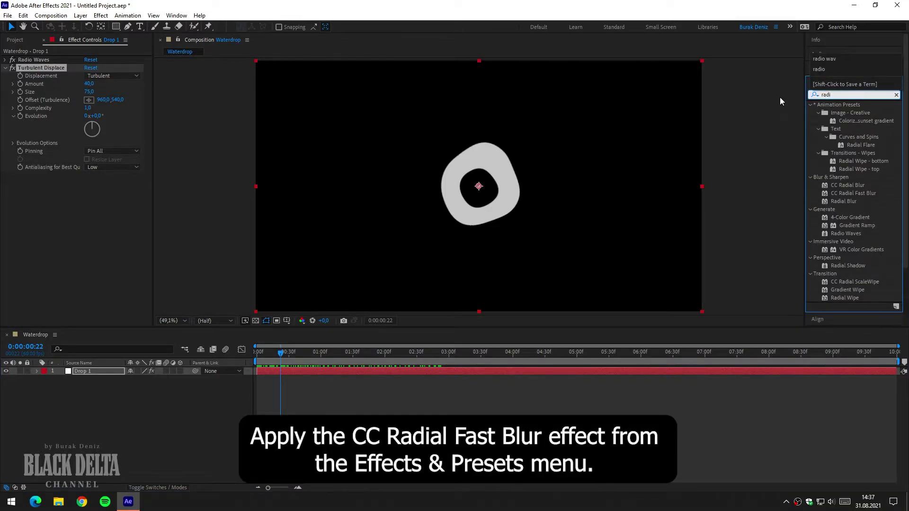
type("al fast")
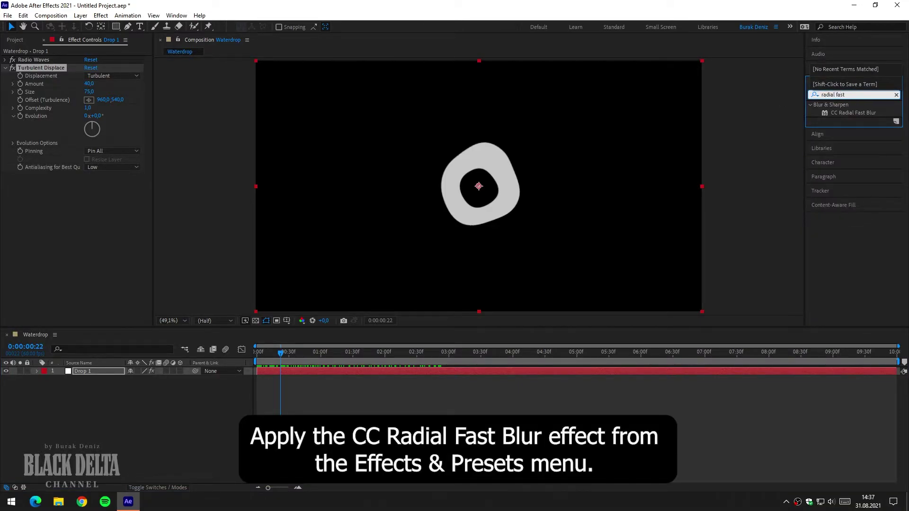
mouse_move(850, 113)
left_mouse_down()
mouse_move(438, 266)
mouse_move(86, 370)
left_mouse_up()
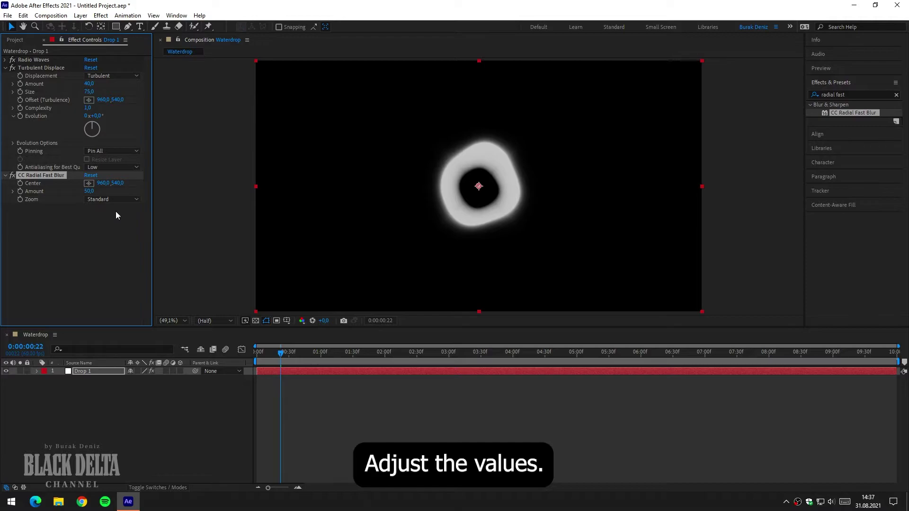
left_click(89, 191)
mouse_move(268, 355)
left_mouse_down()
mouse_move(307, 353)
mouse_move(283, 356)
left_mouse_up()
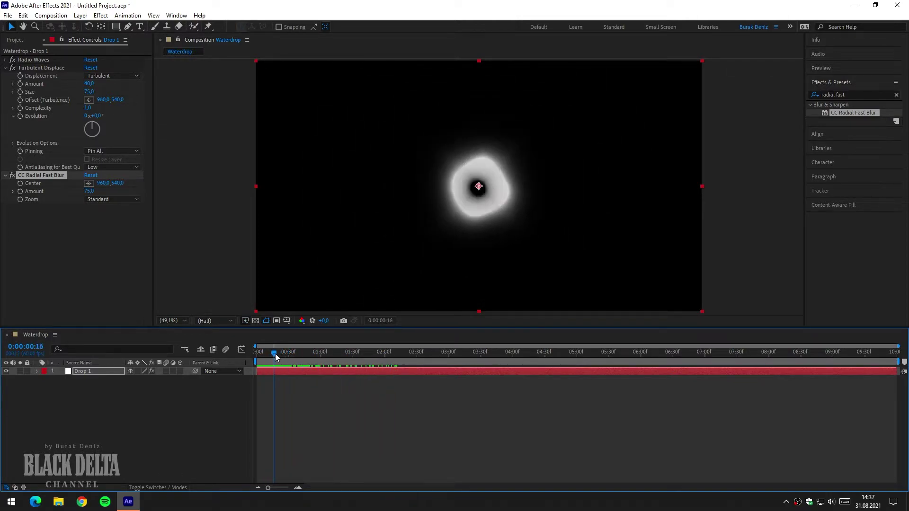
left_click(83, 371)
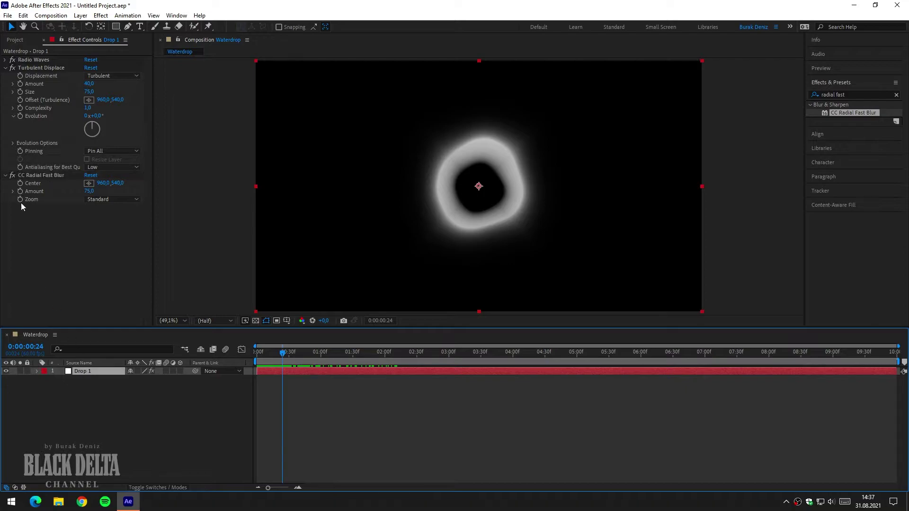
left_click(5, 175)
Move the Radio Waves Producer Point to the upper left, at 315.8, 258.8.
left_click(5, 68)
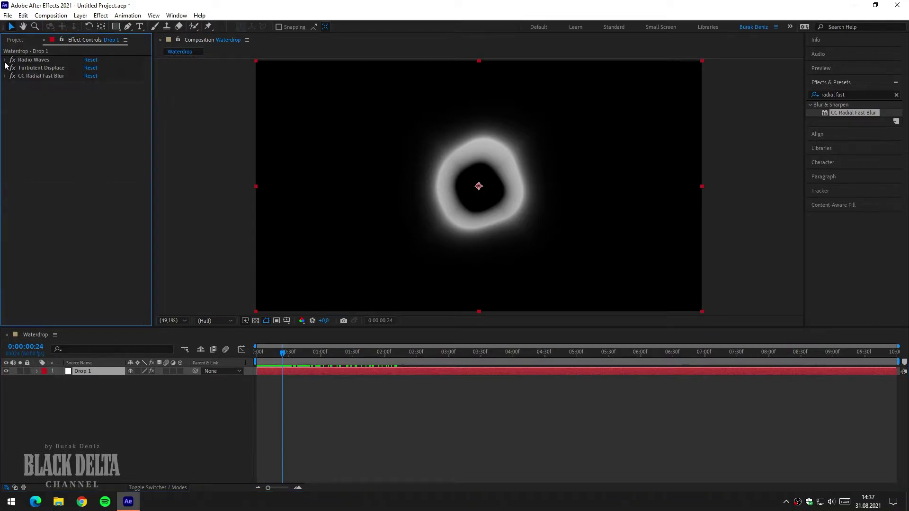
left_click(5, 60)
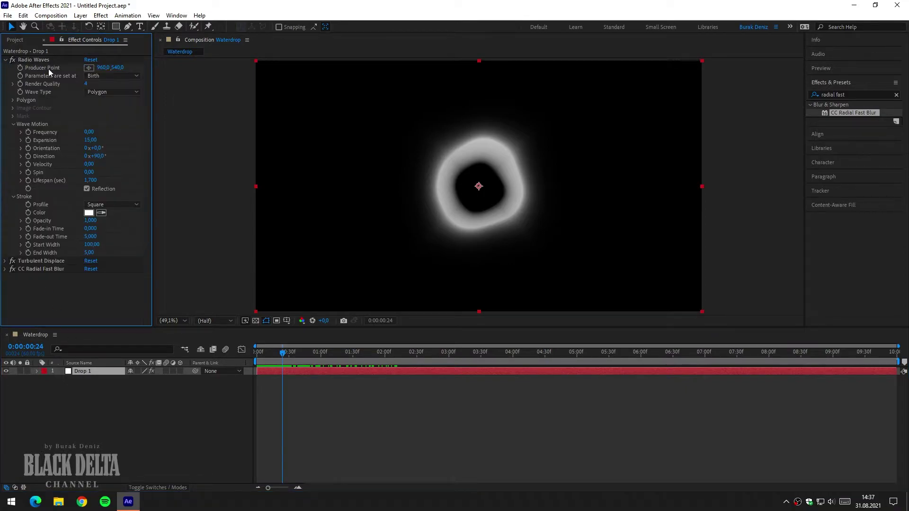
left_click(89, 69)
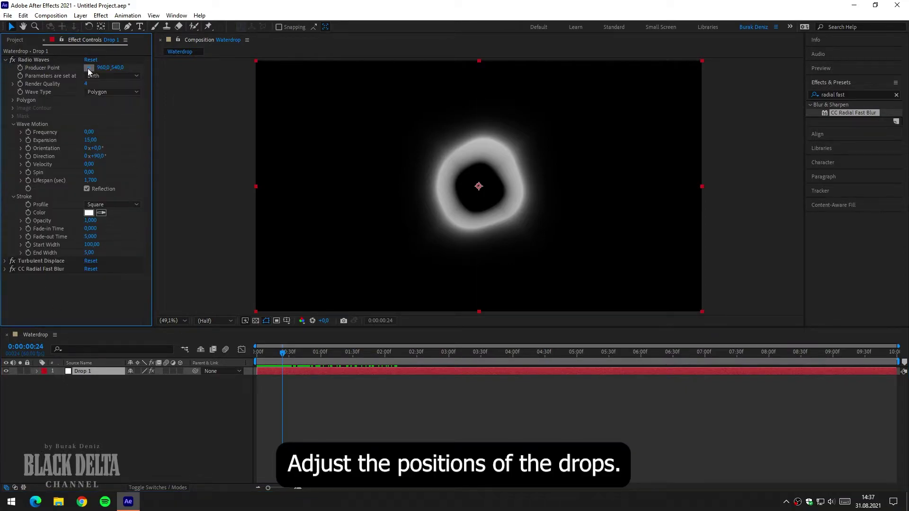
left_click(329, 121)
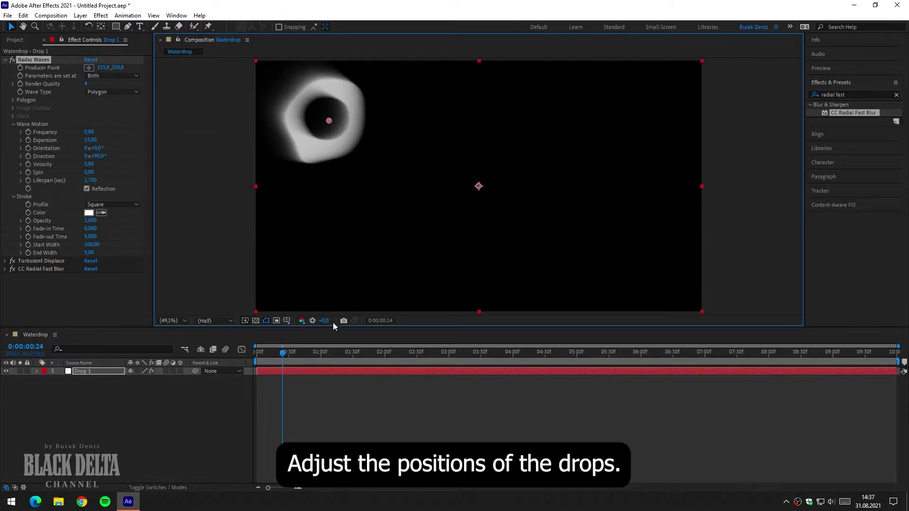
mouse_move(279, 354)
left_mouse_down()
mouse_move(333, 355)
mouse_move(307, 355)
left_mouse_up()
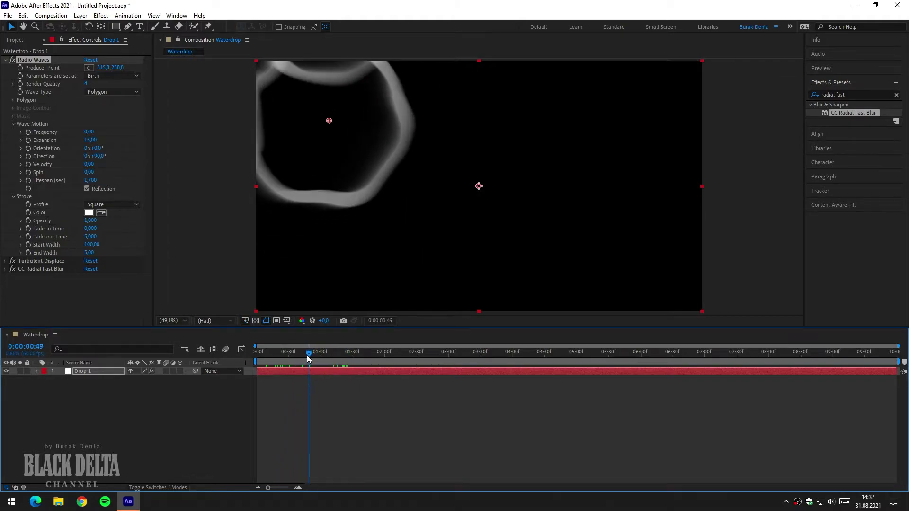
left_click(92, 373)
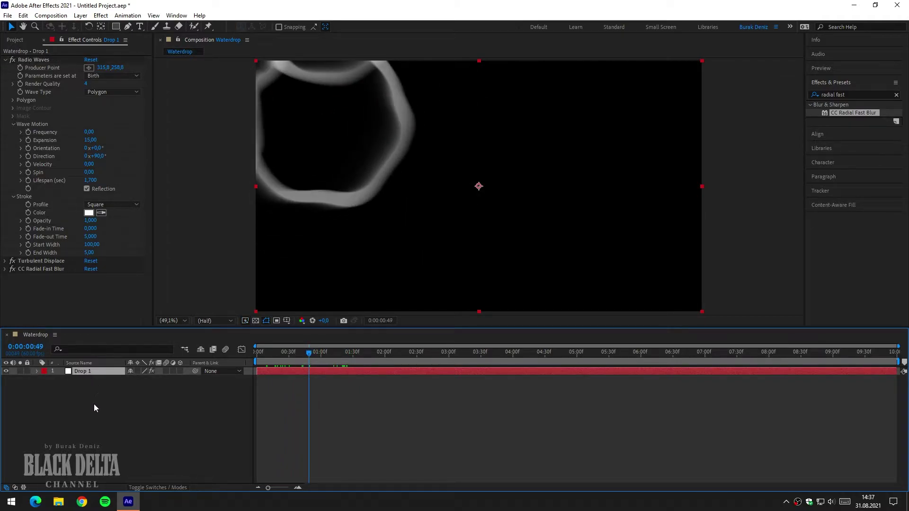
Duplicate Drop 1 and rename the copy 'Drop 2'.
key("ctrl+d")
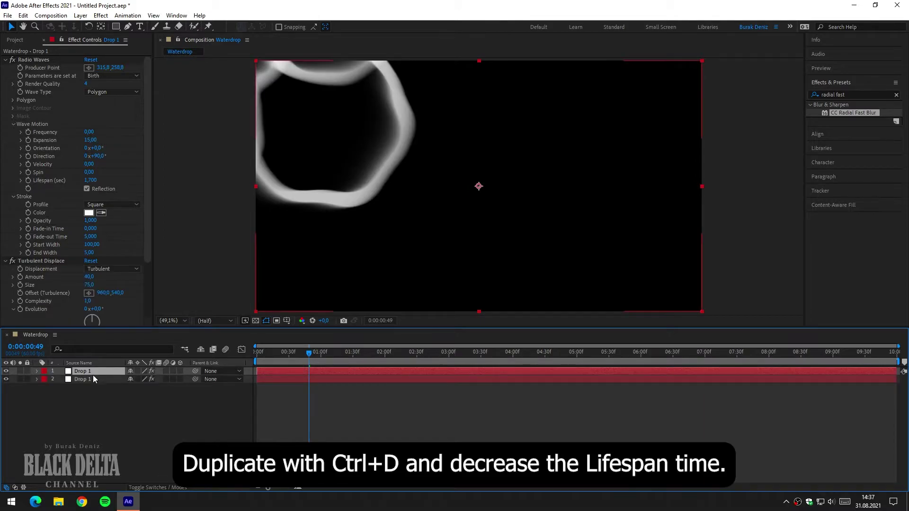
right_click(90, 371)
left_click(104, 356)
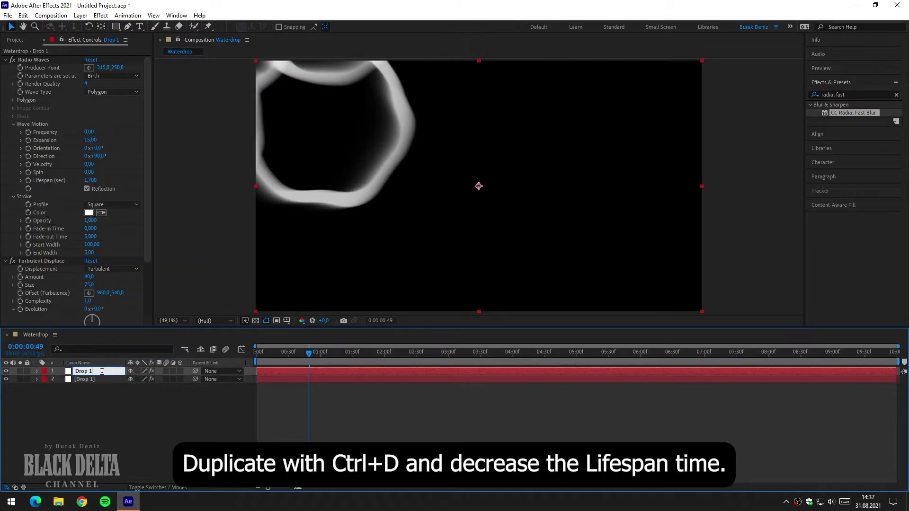
key("BackSpace")
type("2")
key("Return")
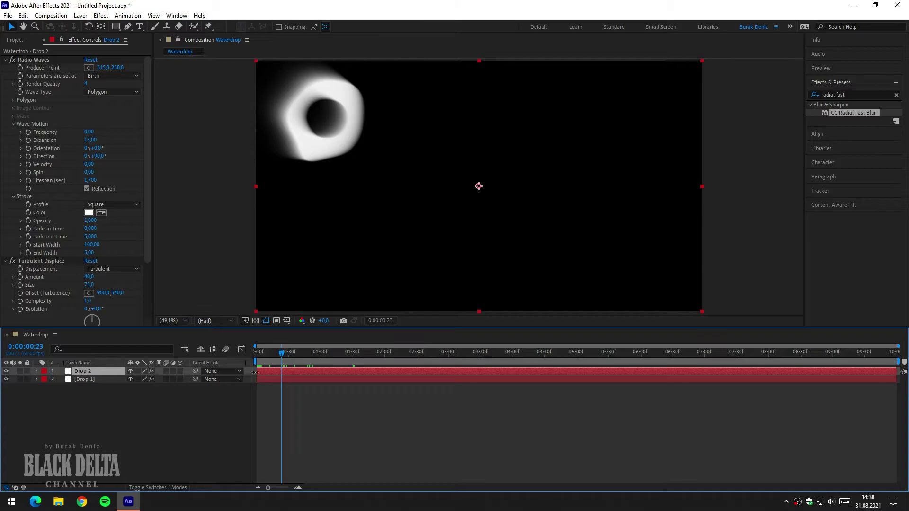
Start Drop 2 at 0:00:00:30 and set its Radio Waves Lifespan to 0.5 seconds.
left_click(290, 357)
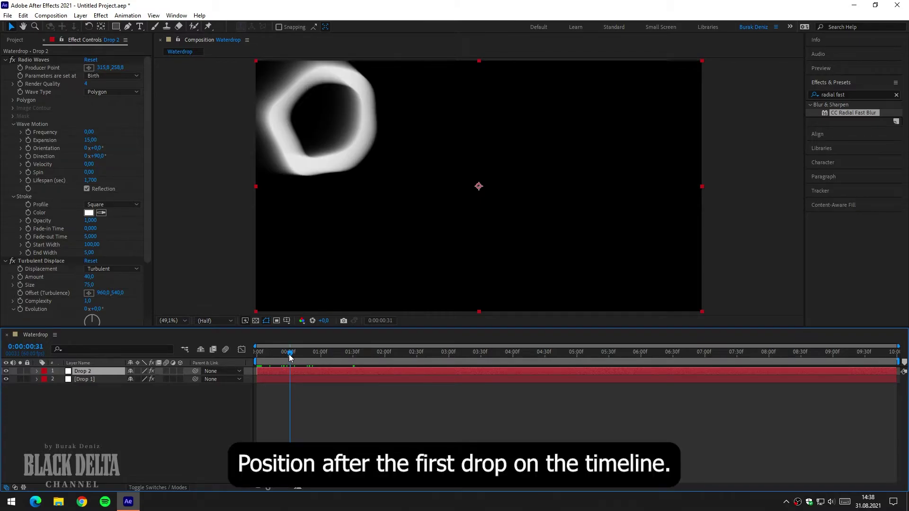
left_click(289, 354)
mouse_move(263, 370)
left_mouse_down()
mouse_move(294, 370)
mouse_move(309, 351)
left_mouse_up()
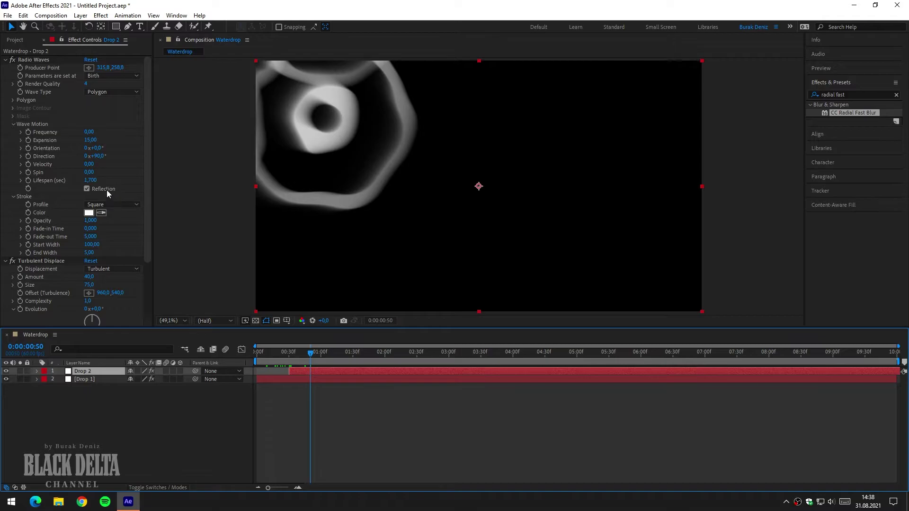
left_click(91, 180)
type("0,500")
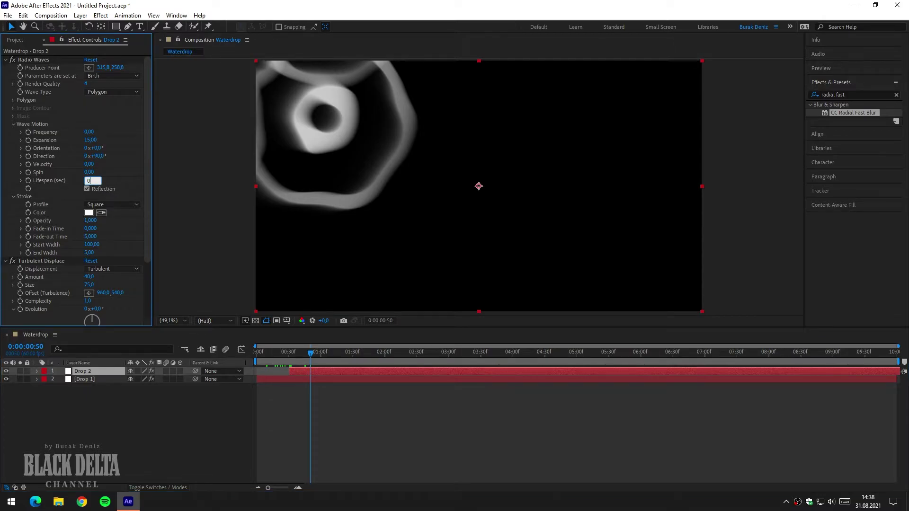
key("Return")
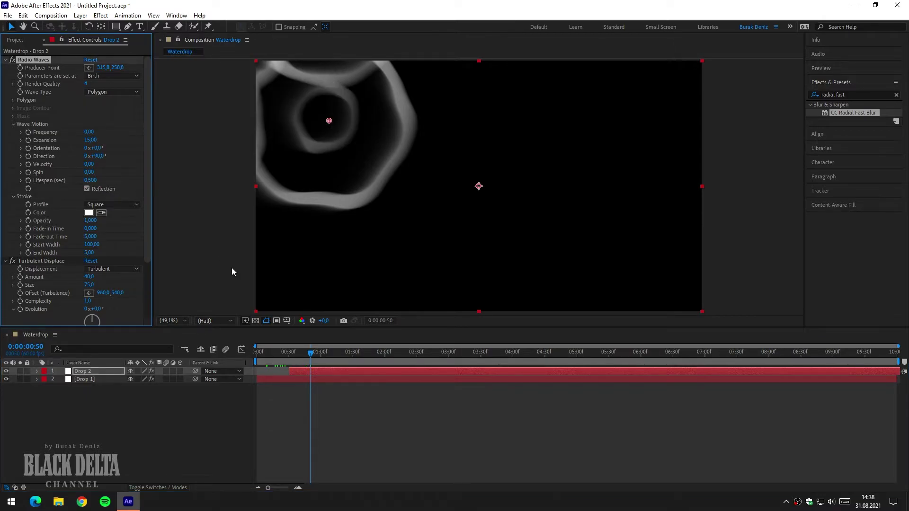
mouse_move(306, 351)
left_mouse_down()
mouse_move(255, 353)
mouse_move(333, 370)
mouse_move(311, 372)
mouse_move(325, 379)
mouse_move(271, 376)
left_mouse_up()
Duplicate Drop 1, move the copy to the top, and rename it 'Drop 3'.
left_click(84, 380)
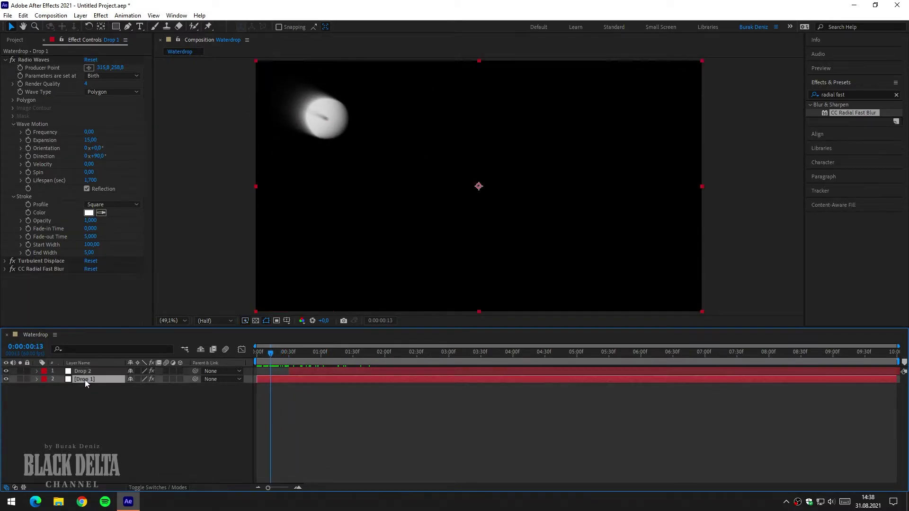
key("ctrl+d")
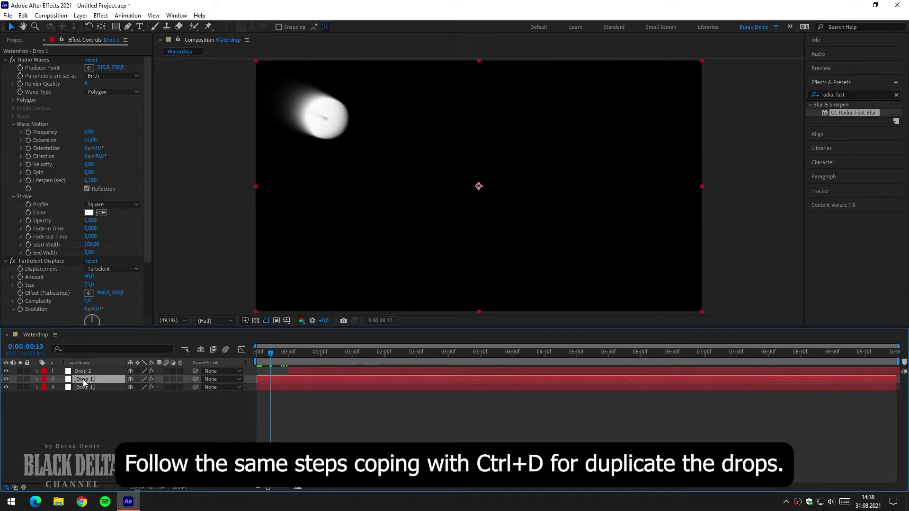
left_click_drag(85, 382, 83, 372)
left_click_drag(83, 372, 88, 371)
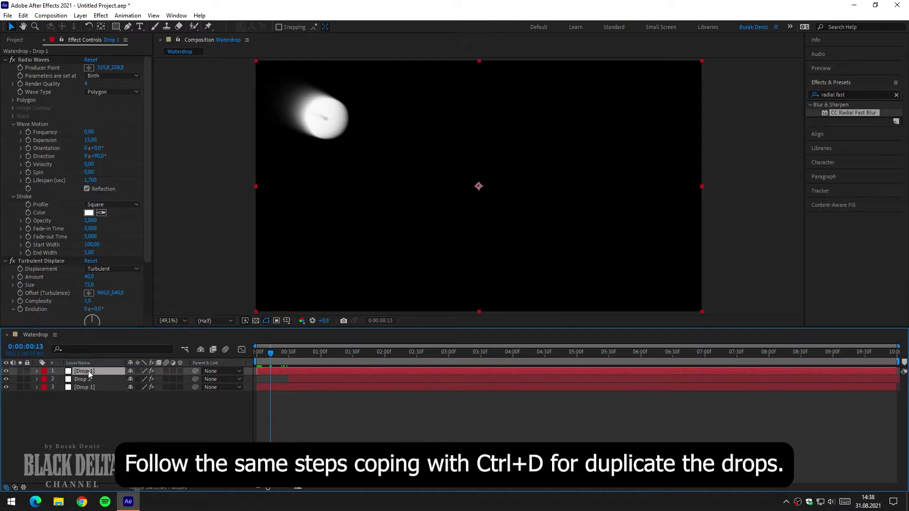
right_click(88, 371)
left_click(108, 358)
key("BackSpace")
type("3")
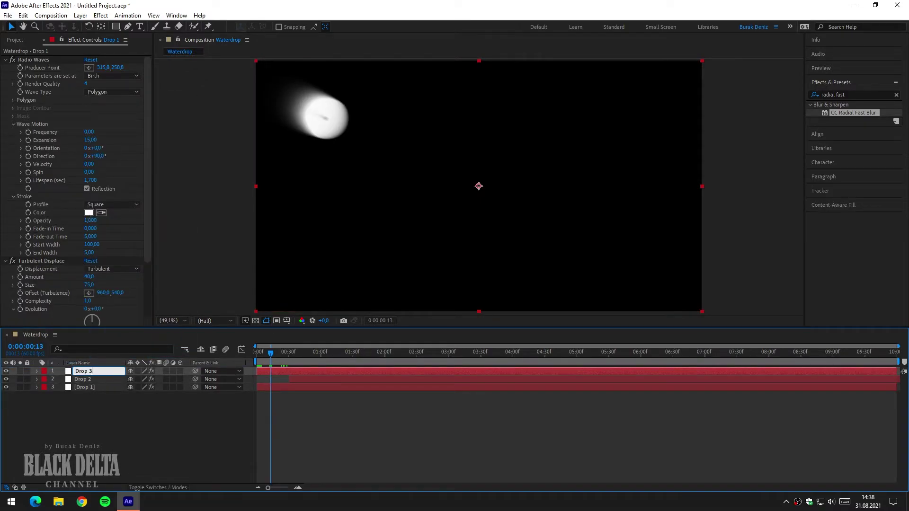
key("Return")
Place Drop 3's ripple origin on the right side, starting at one second.
left_click(88, 68)
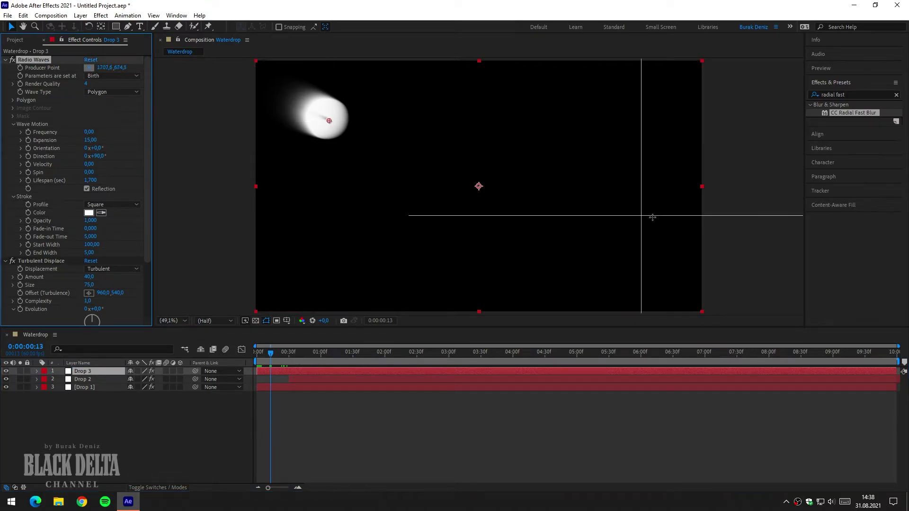
left_click(612, 182)
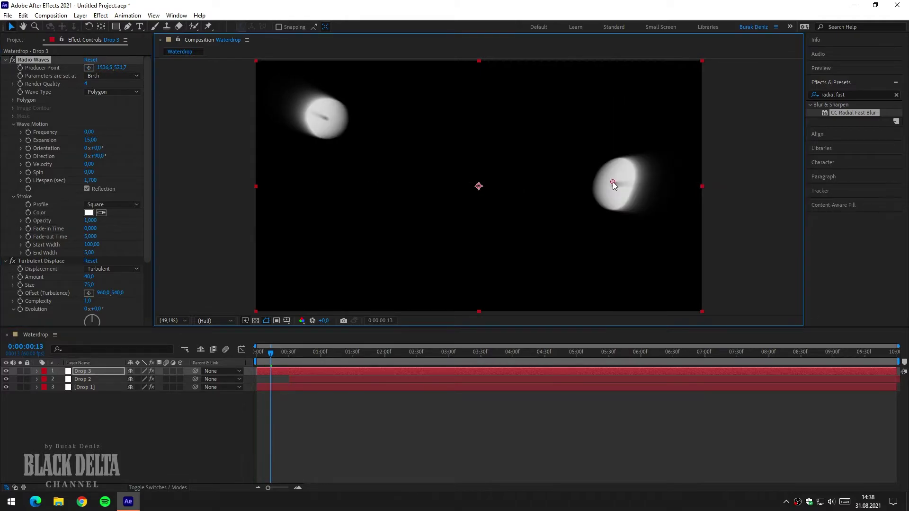
left_click(320, 356)
mouse_move(267, 371)
left_mouse_down()
mouse_move(330, 374)
mouse_move(343, 357)
mouse_move(362, 359)
left_mouse_up()
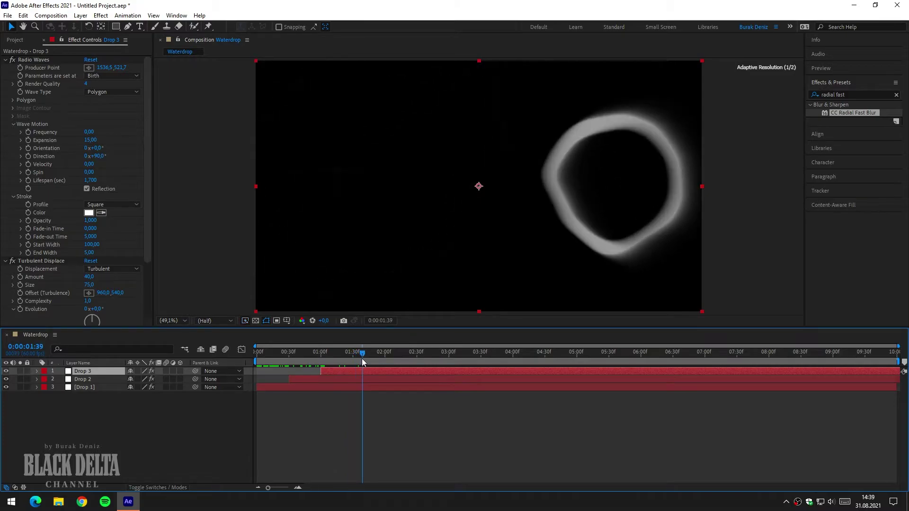
Duplicate Drop 3 as Drop 4 and make it start at 0:00:01:30.
left_click(353, 357)
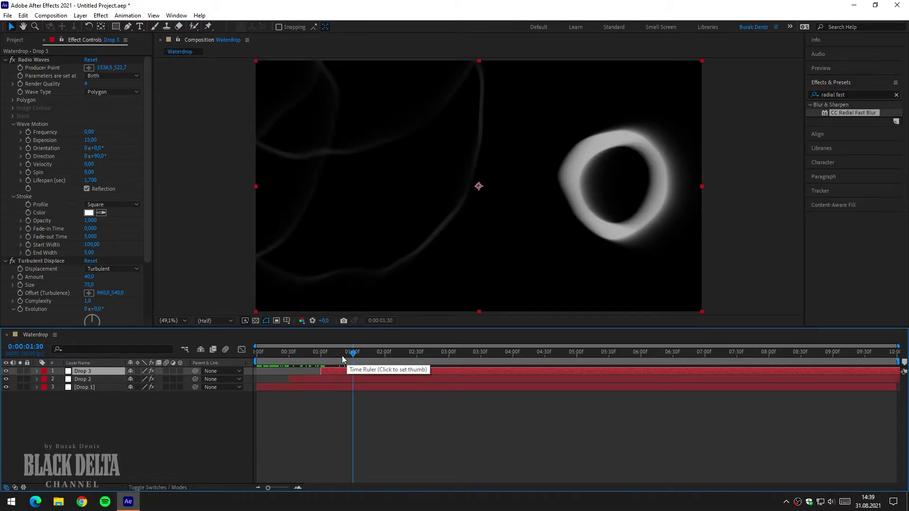
key("ctrl+d")
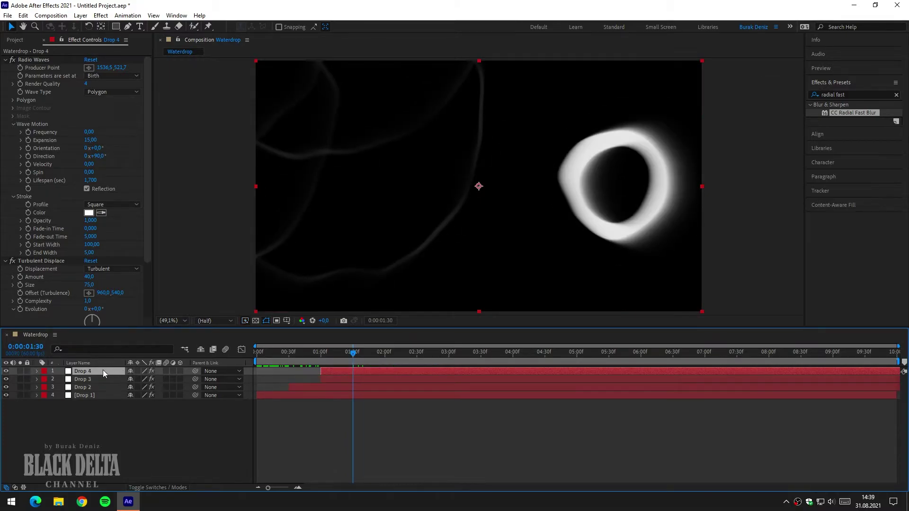
mouse_move(355, 356)
left_mouse_down()
mouse_move(326, 356)
mouse_move(378, 354)
mouse_move(345, 357)
left_mouse_up()
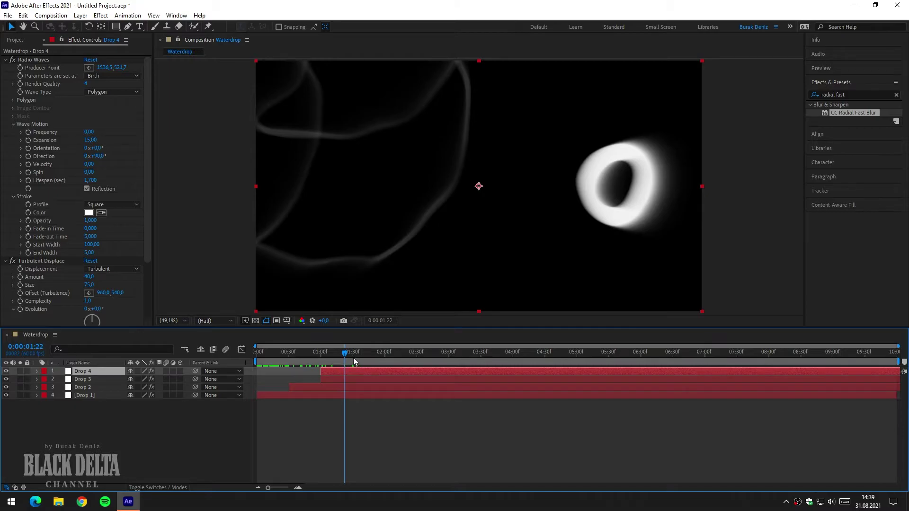
left_click(353, 360)
key("bracketleft")
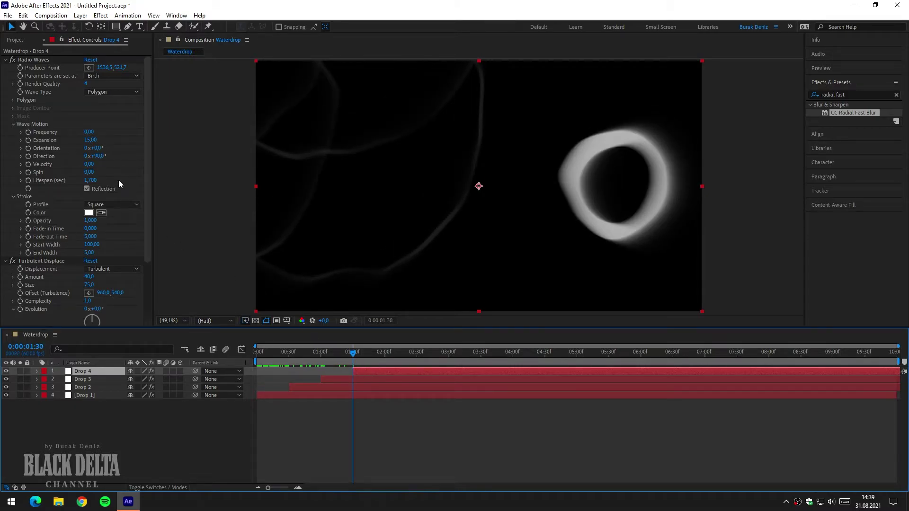
Set Drop 4's Radio Waves Lifespan to 0,50 seconds and preview the ripples.
left_click(91, 180)
type("0,50")
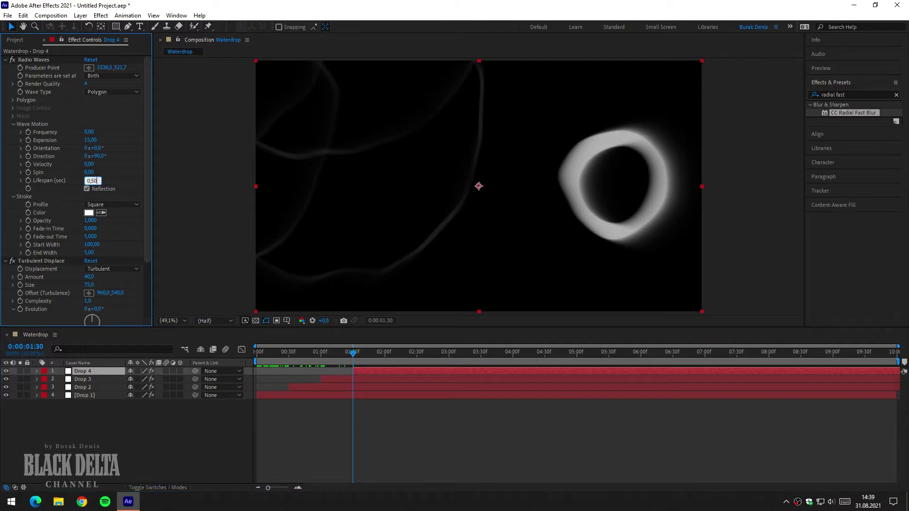
key("Return")
left_click(356, 354)
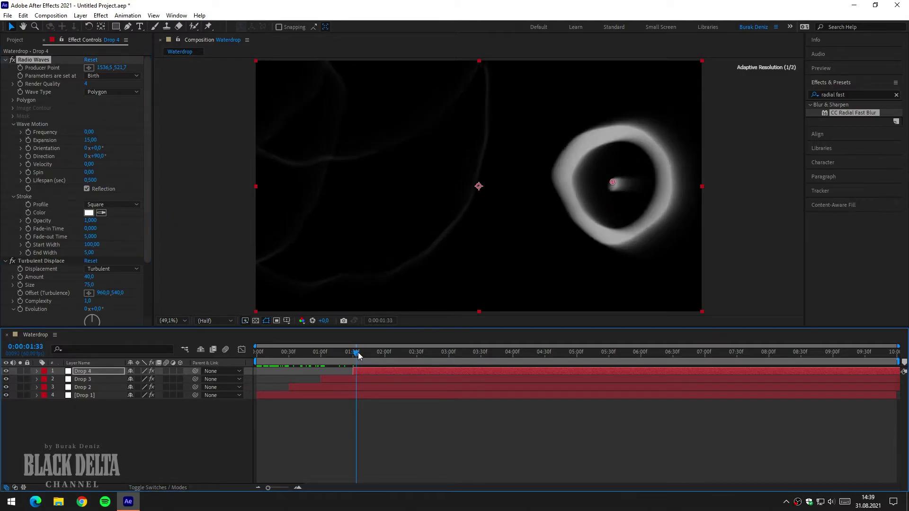
mouse_move(358, 356)
left_mouse_down()
mouse_move(454, 356)
mouse_move(264, 359)
left_mouse_up()
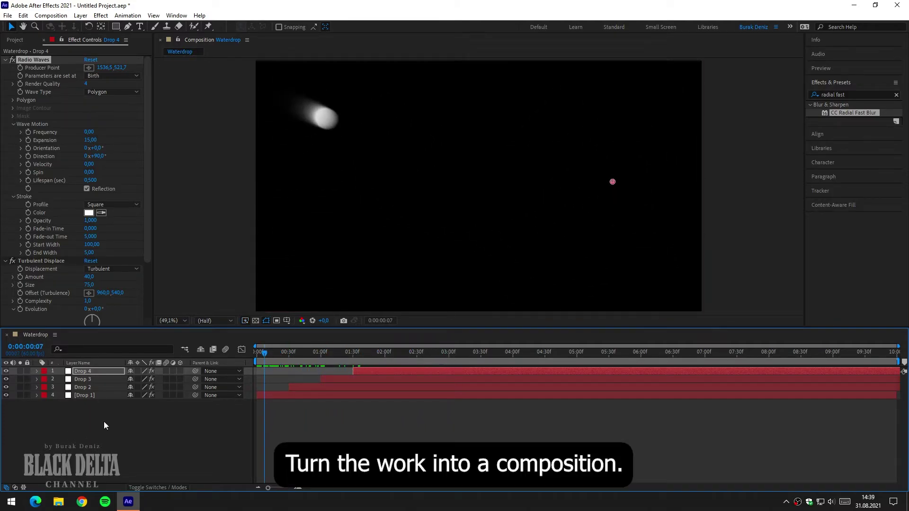
Pre-compose the four Drop layers, moving all attributes, into a composition named 'Drops'.
left_click_drag(103, 421, 84, 370)
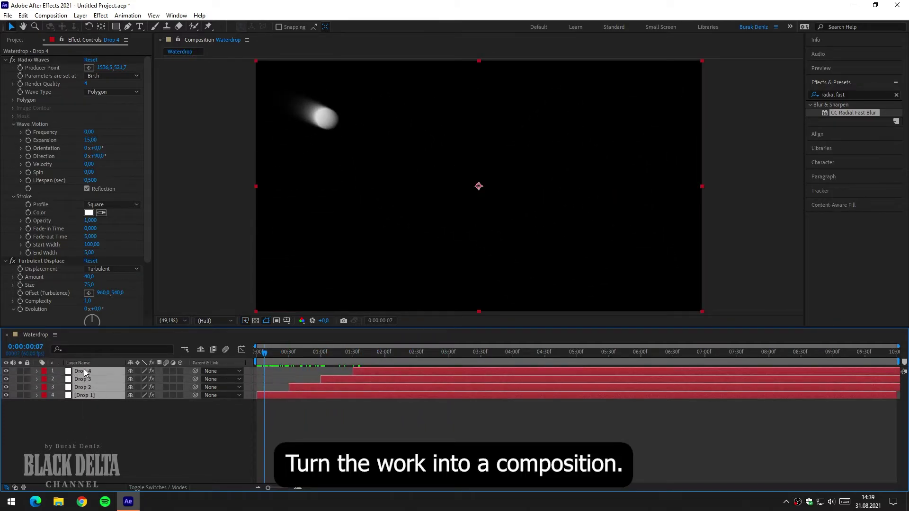
right_click(83, 368)
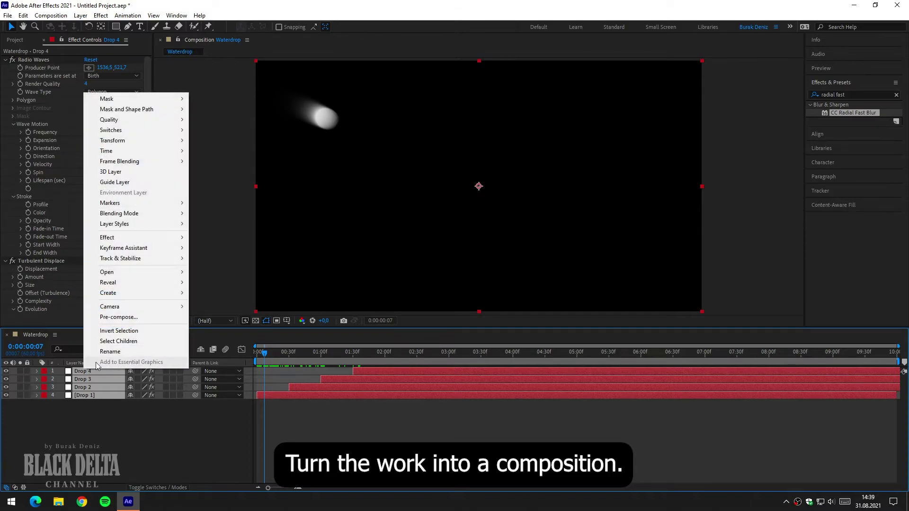
left_click(118, 318)
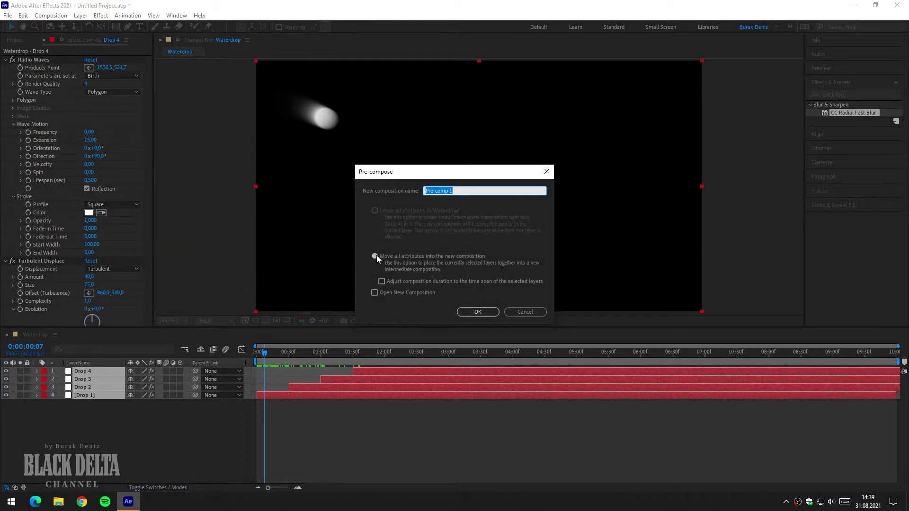
left_click(376, 255)
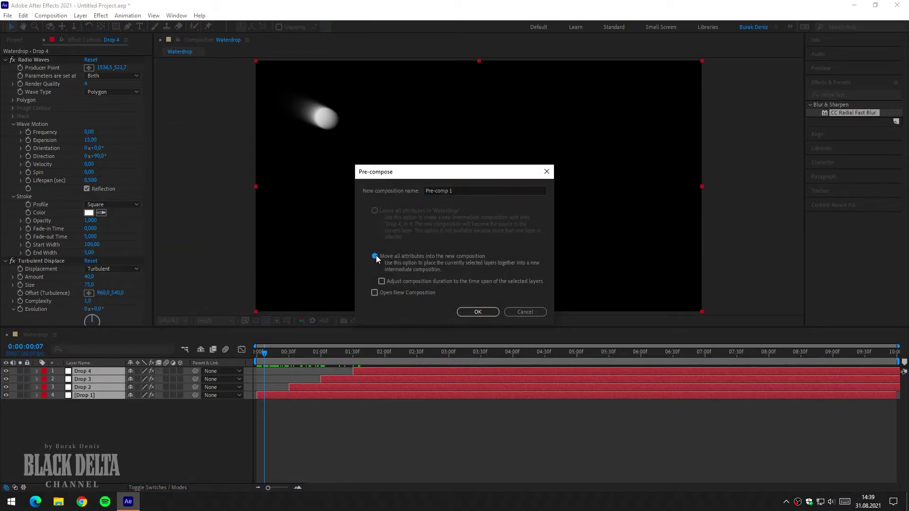
left_click(454, 192)
type("Drops")
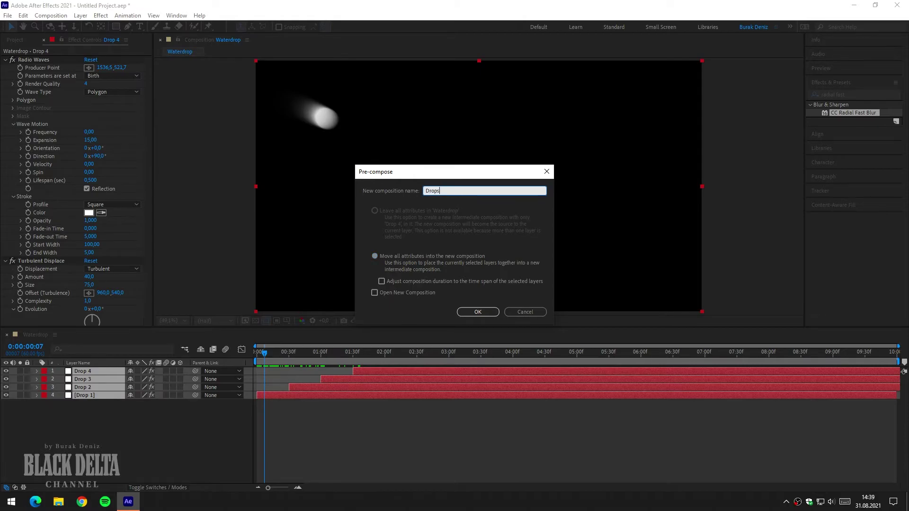
left_click(470, 312)
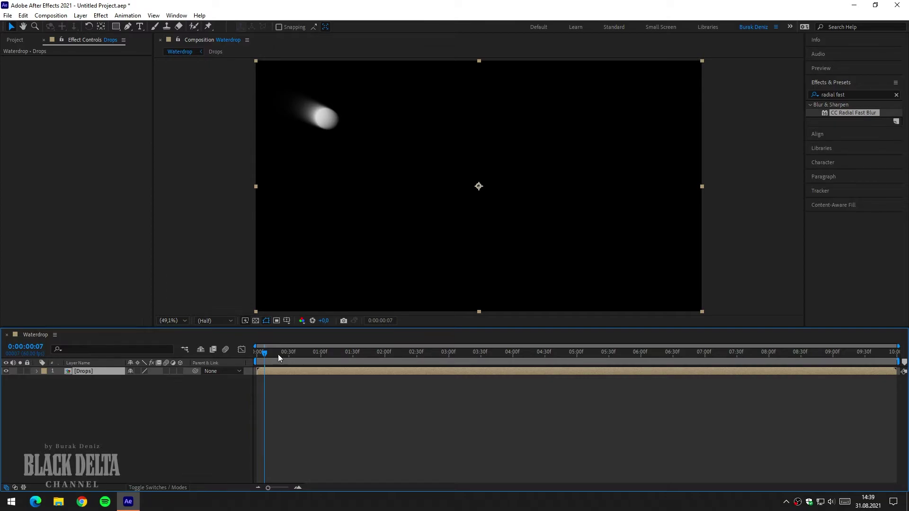
left_click_drag(278, 358, 404, 360)
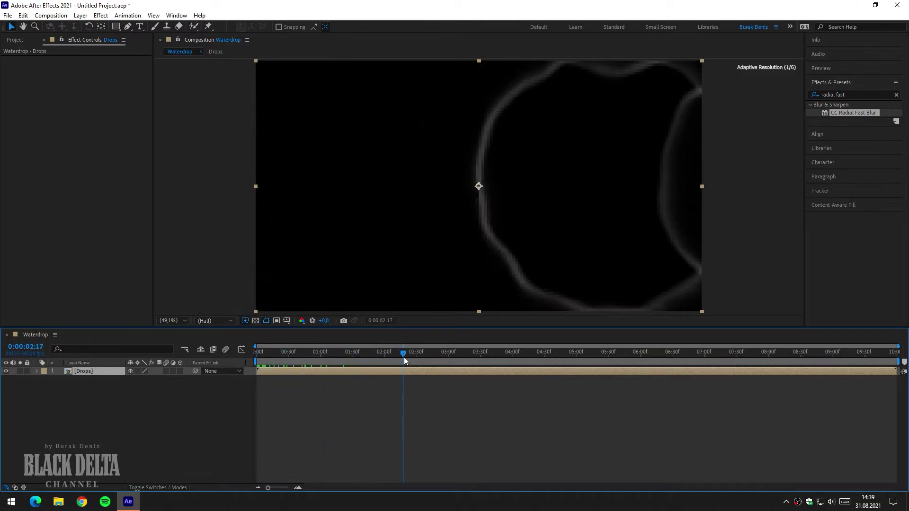
Place Background.jpg from the Project panel beneath the Drops layer in the timeline.
left_click(17, 39)
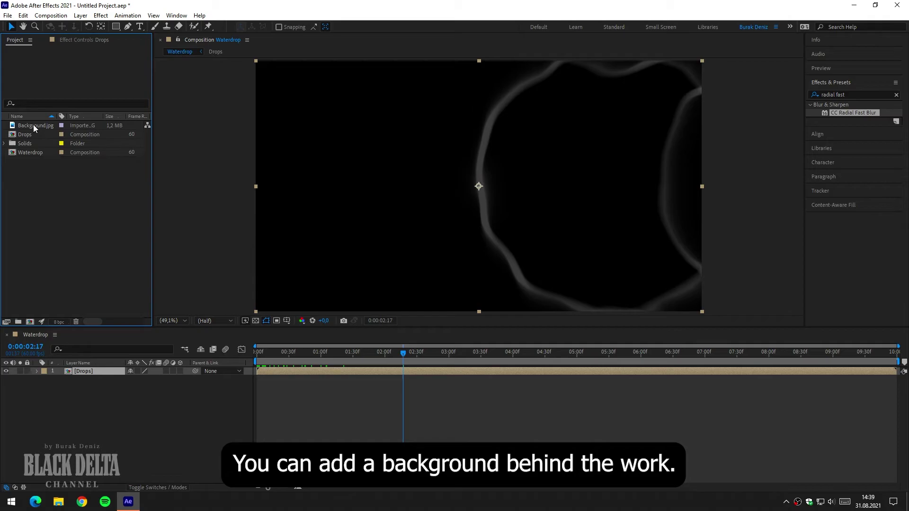
left_click_drag(34, 124, 98, 391)
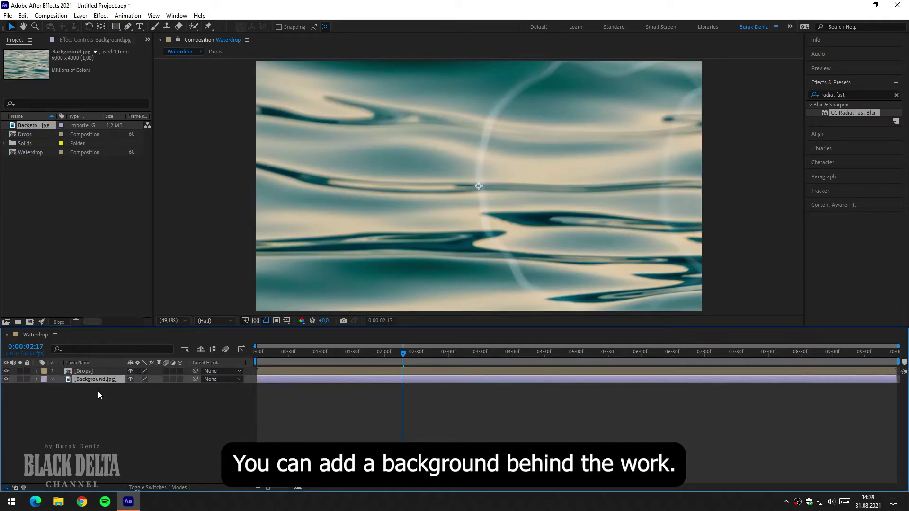
left_click_drag(281, 354, 338, 362)
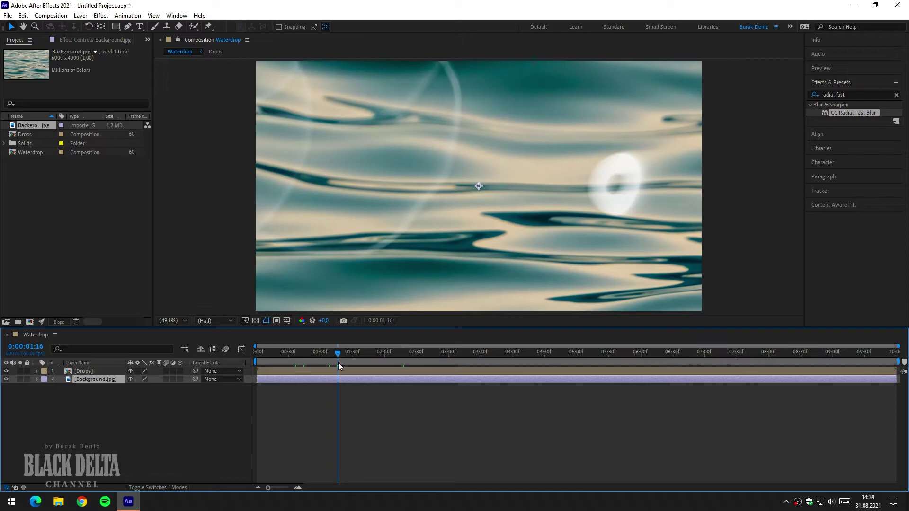
Add a new adjustment layer and move it to the top of the layer stack.
right_click(95, 386)
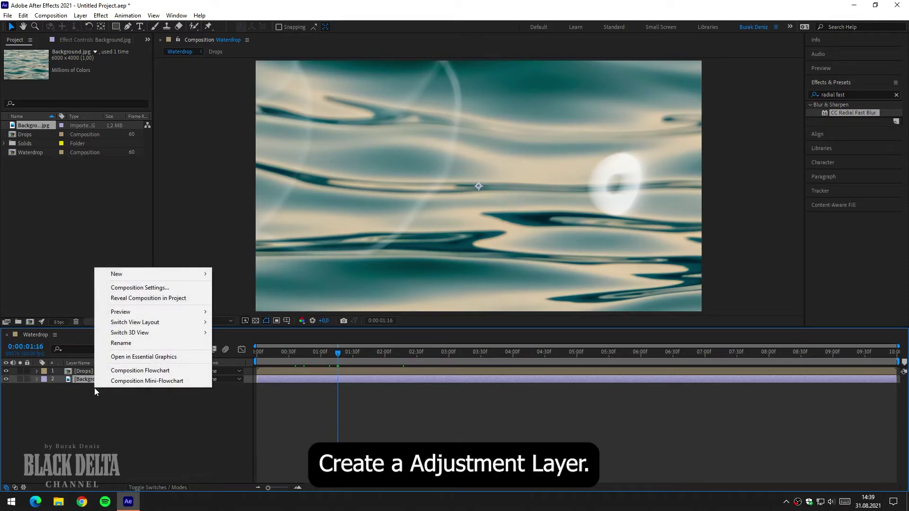
mouse_move(132, 280)
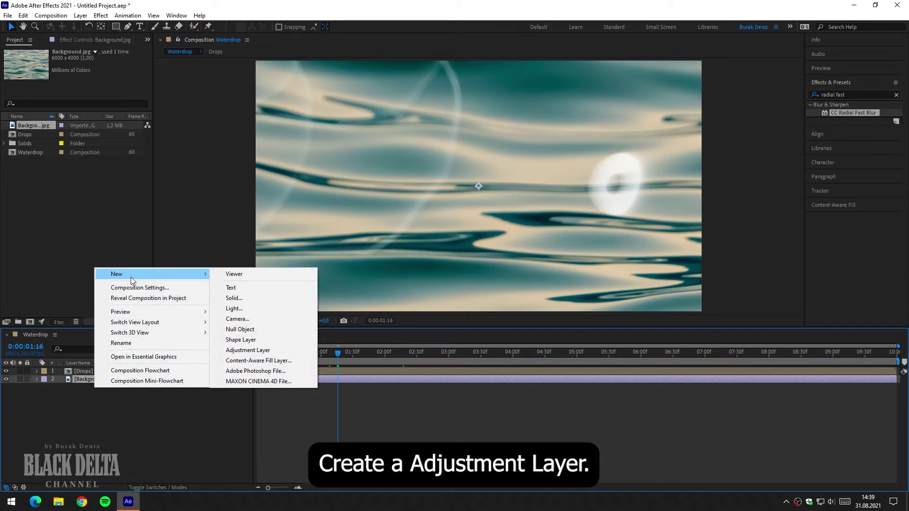
left_click(266, 350)
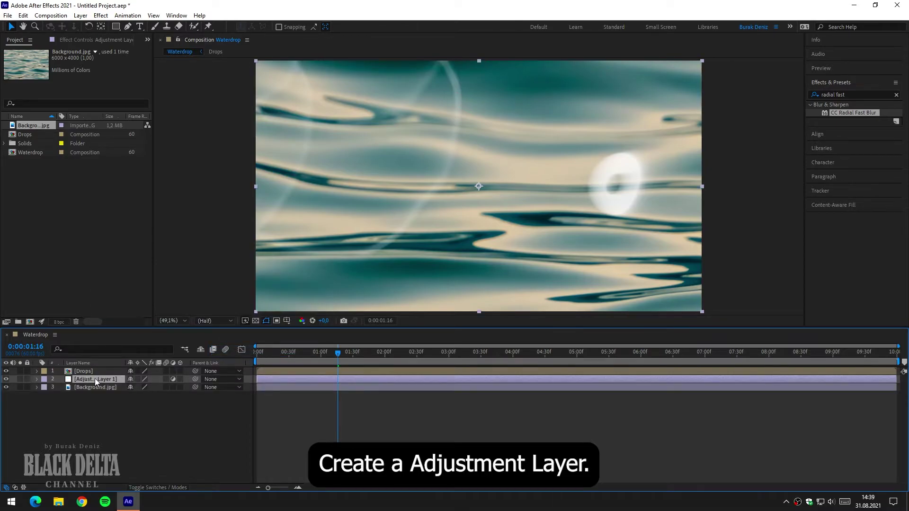
left_click_drag(96, 379, 93, 368)
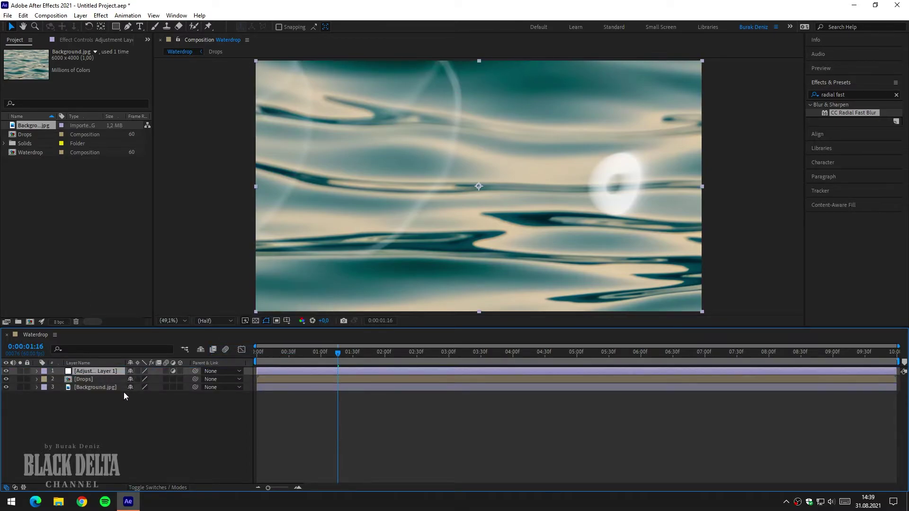
Search the effects for 'caus' and apply Caustics to Adjustment Layer 1.
left_click(847, 94)
key("BackSpace")
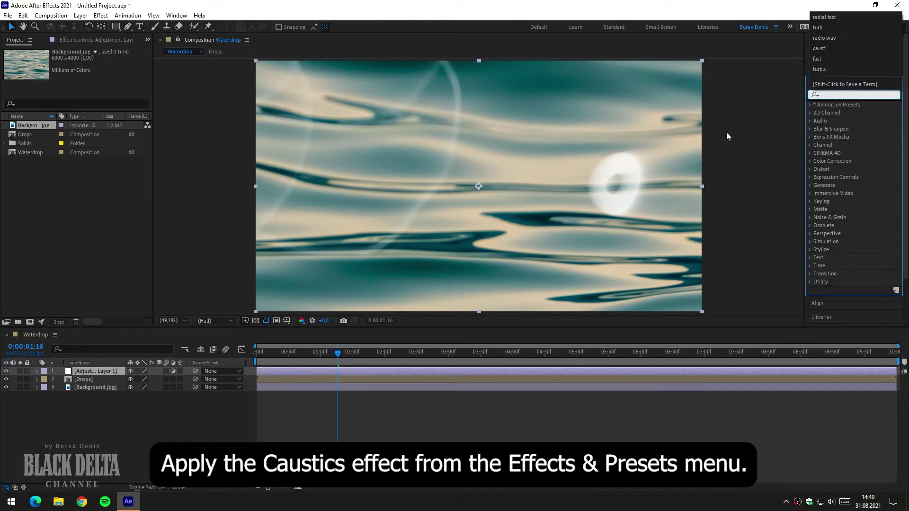
type("caus")
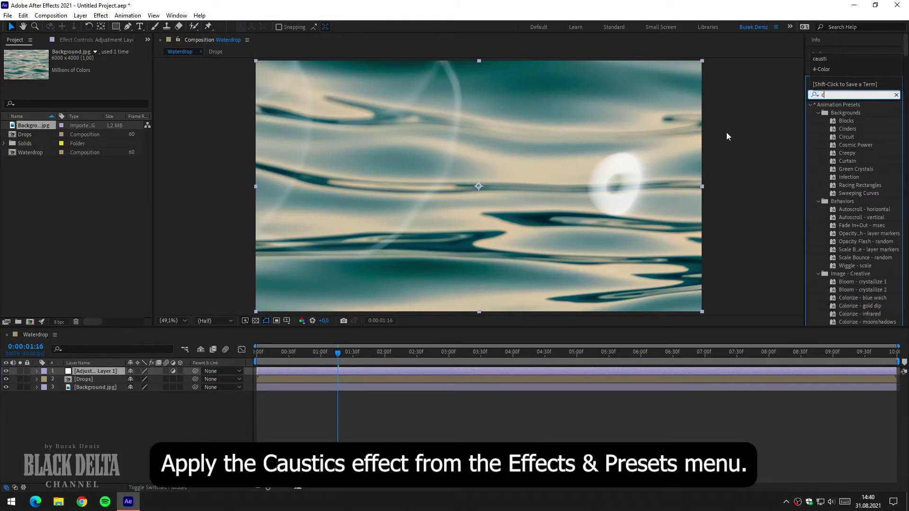
left_click_drag(840, 113, 101, 370)
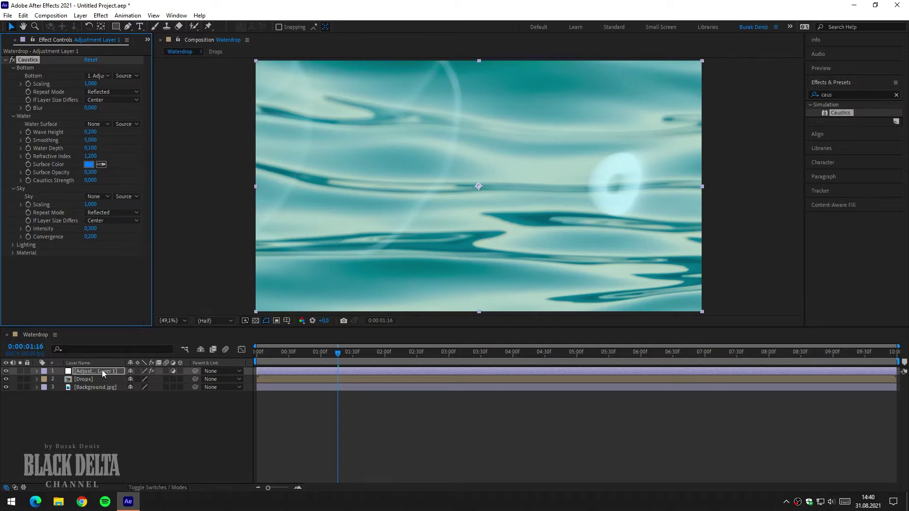
Set Caustics Water Surface to the Drops layer and Surface Color to white FFFFFF.
left_click(98, 124)
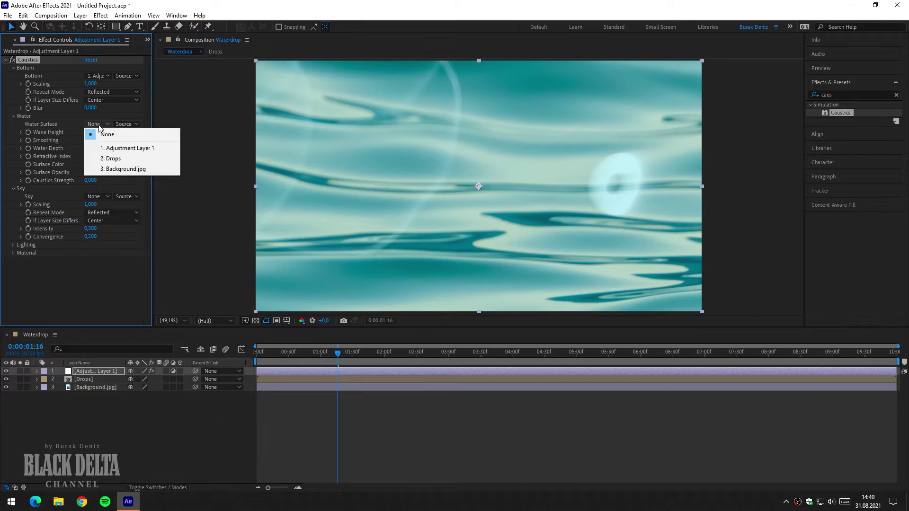
left_click(113, 159)
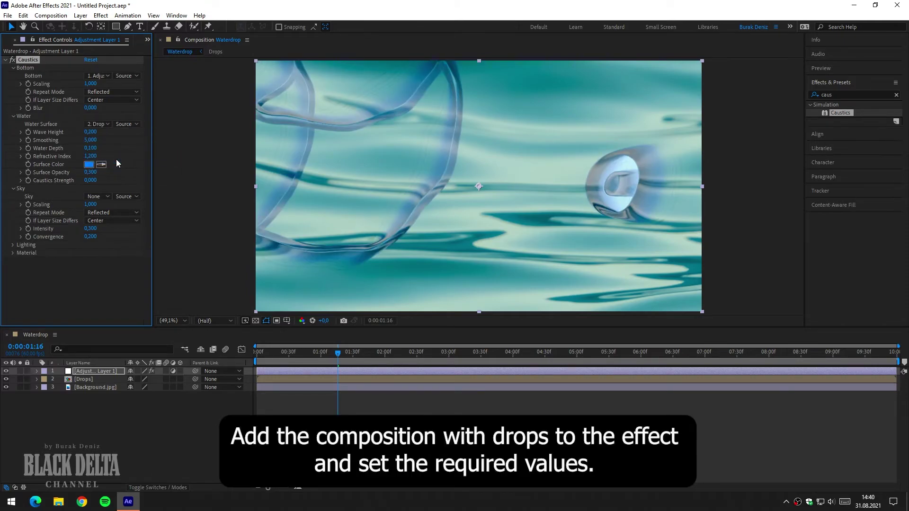
left_click(89, 165)
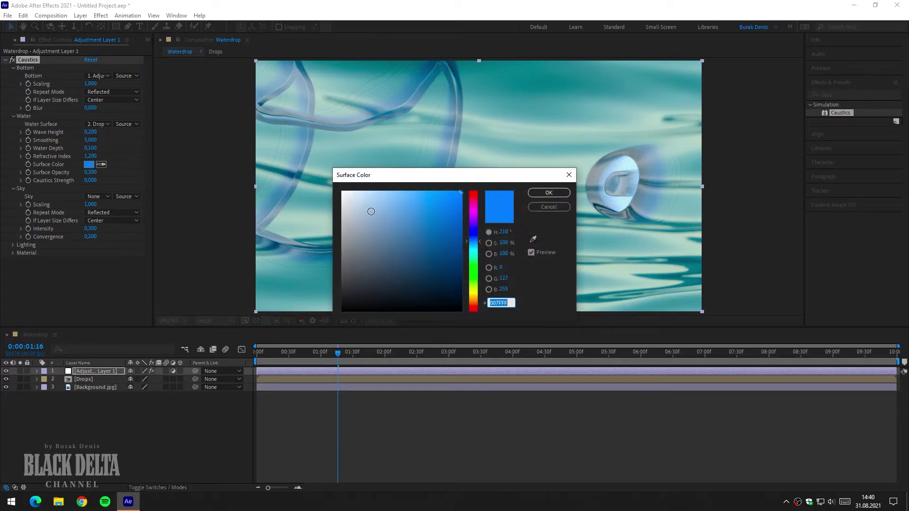
left_click_drag(371, 211, 304, 166)
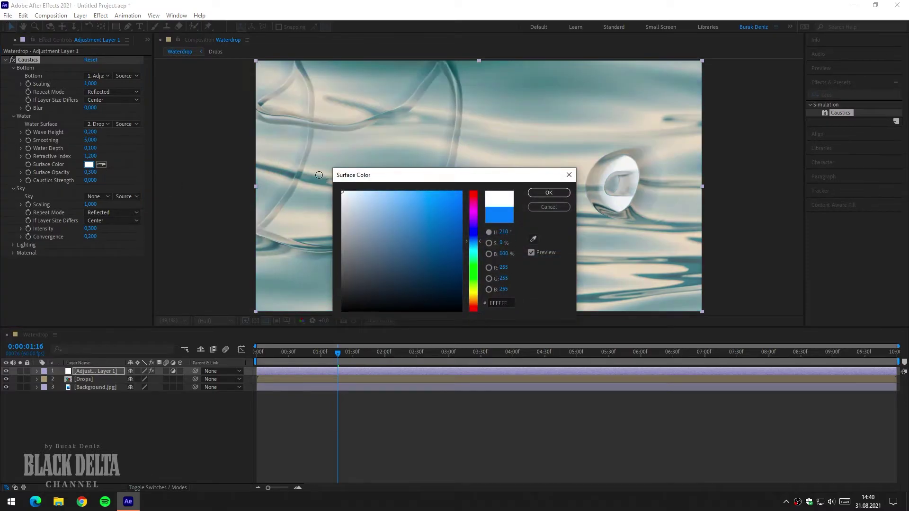
left_click(534, 195)
Set Caustics Blur to 1, Wave Height to 0,5 and Smoothing to 15.
left_click_drag(90, 133, 92, 134)
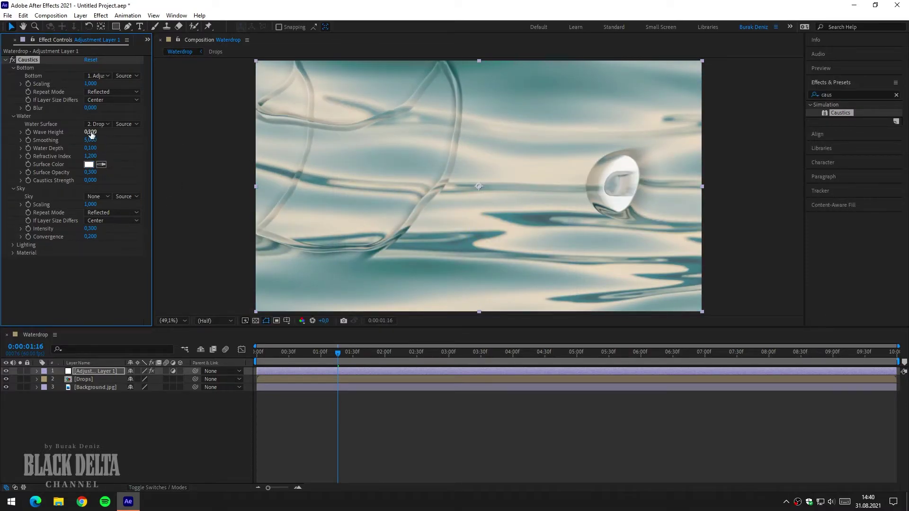
left_click(96, 109)
left_click(92, 133)
type("0,2")
key("BackSpace")
type("5")
key("Return")
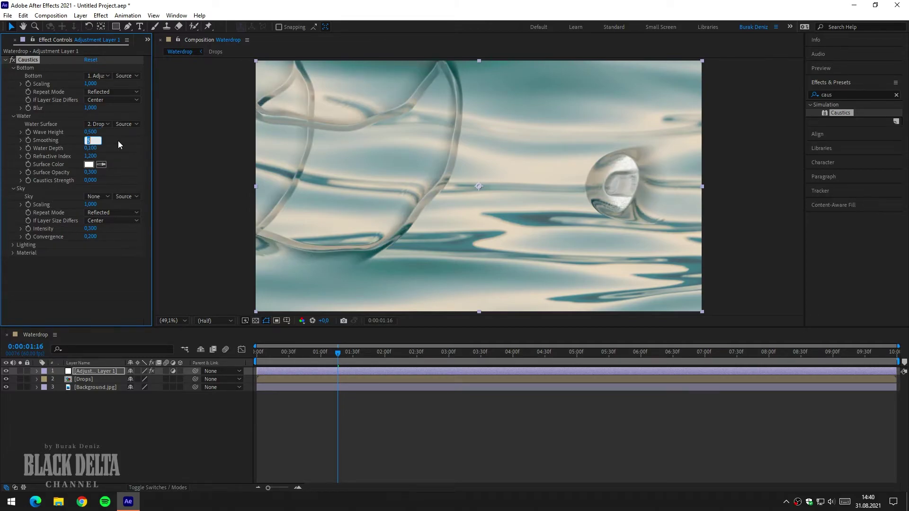
type("150")
key("Return")
left_click(92, 140)
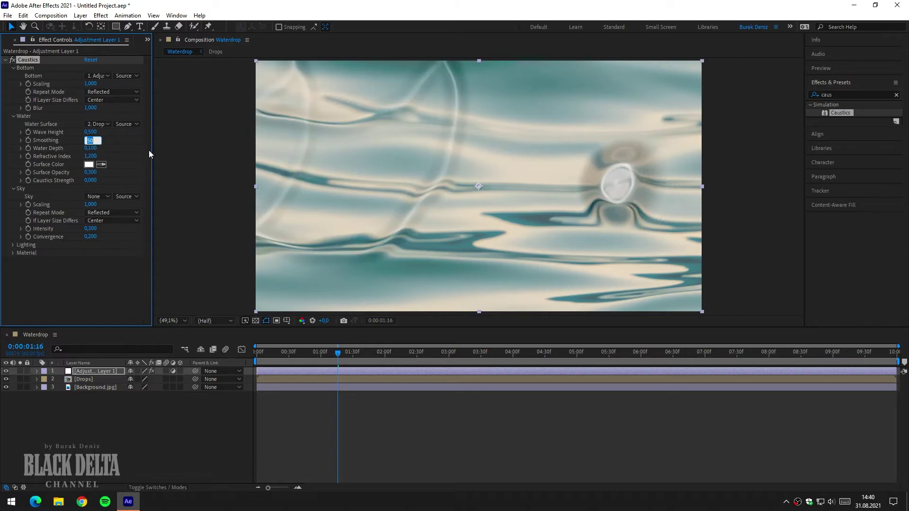
type("15")
key("Return")
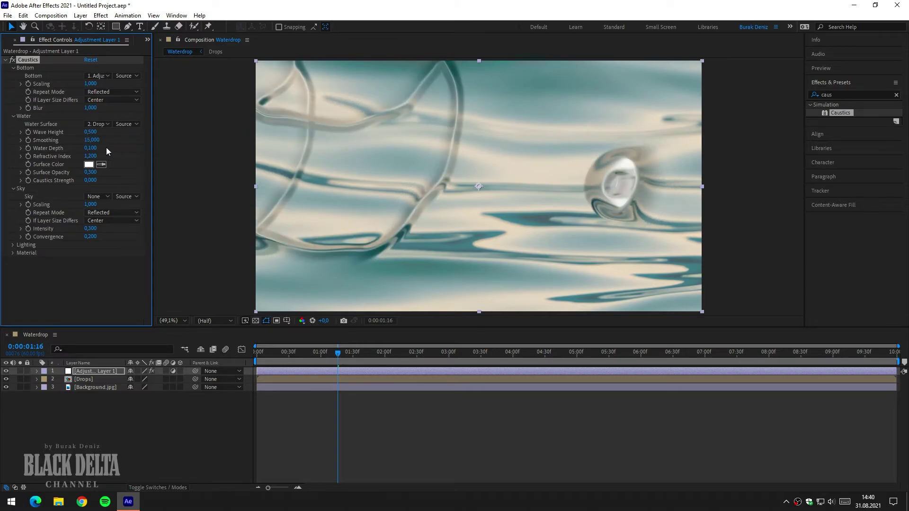
Set Water Depth 0,5, Refractive Index 1,5 and Surface Opacity 0,15, then preview the drops.
left_click_drag(90, 148, 93, 150)
left_click(92, 150)
left_click(146, 143)
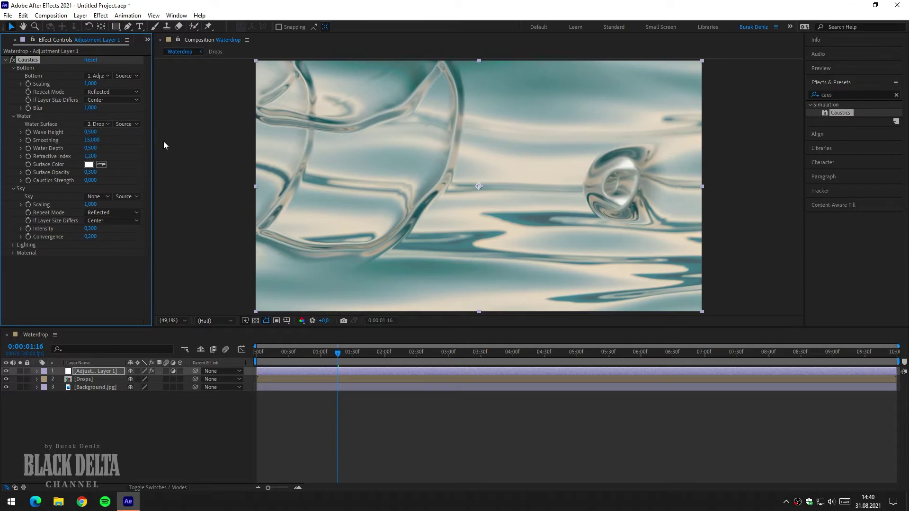
left_click(91, 156)
key("BackSpace")
type("5")
key("Return")
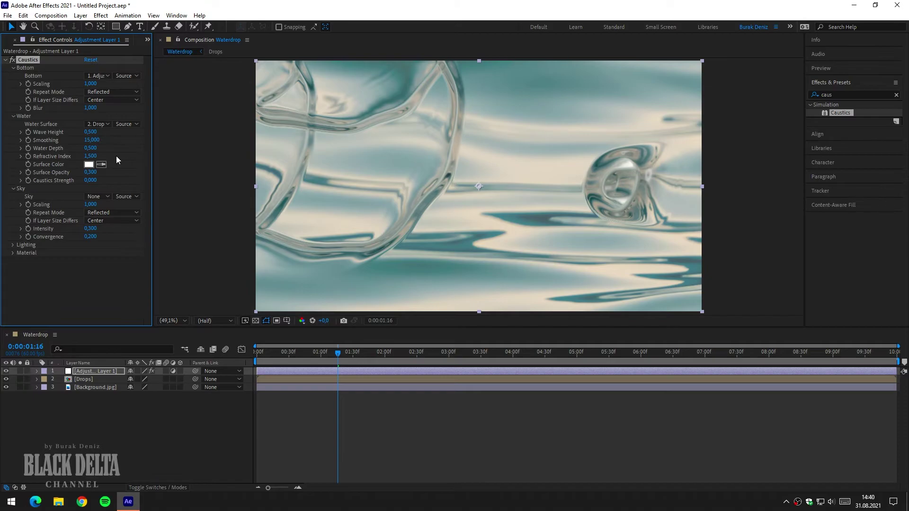
left_click(91, 172)
type("0,3")
key("Return")
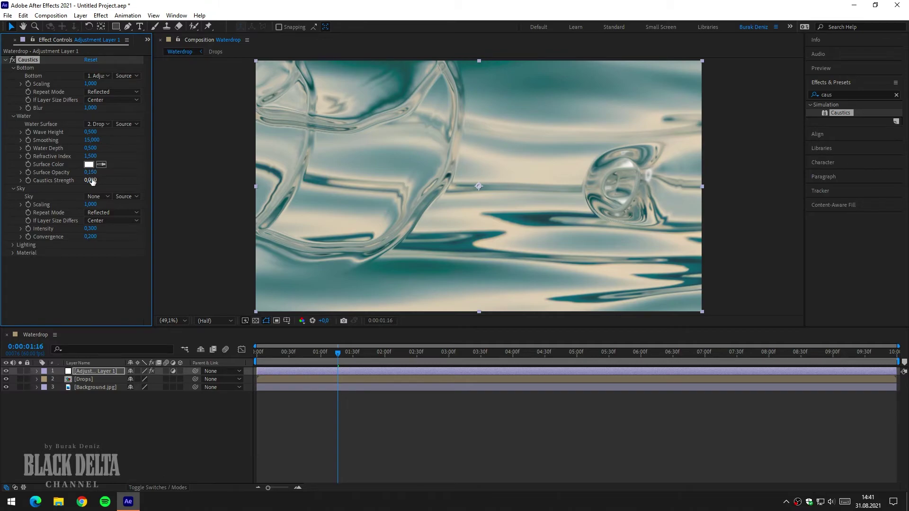
mouse_move(305, 351)
left_mouse_down()
mouse_move(264, 353)
mouse_move(364, 355)
mouse_move(363, 368)
mouse_move(417, 364)
left_mouse_up()
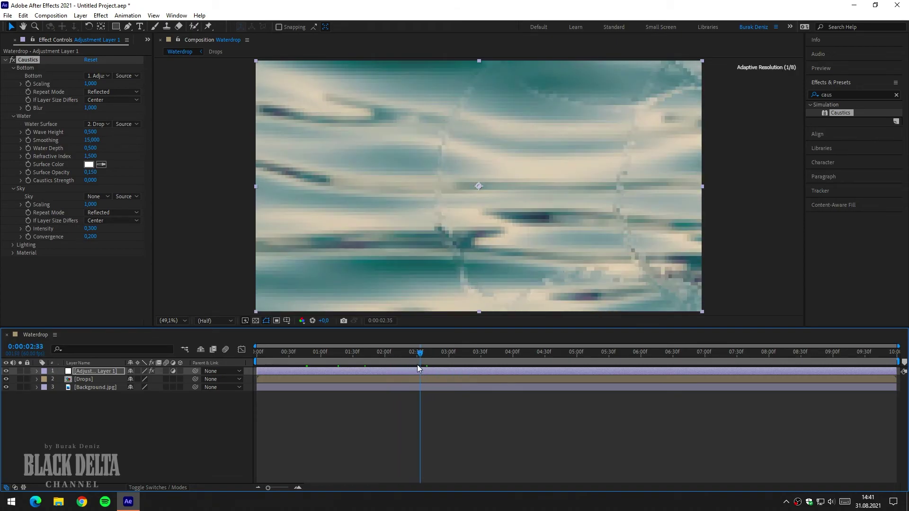
mouse_move(417, 365)
left_mouse_down()
mouse_move(275, 365)
mouse_move(282, 368)
left_mouse_up()
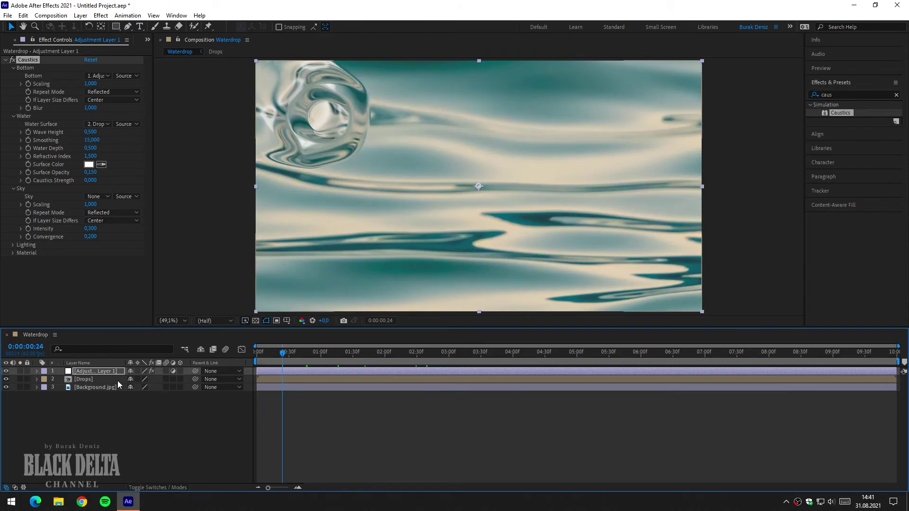
Lower the Drops layer's Transform Opacity to 50% and preview the result.
left_click(84, 379)
left_click(37, 379)
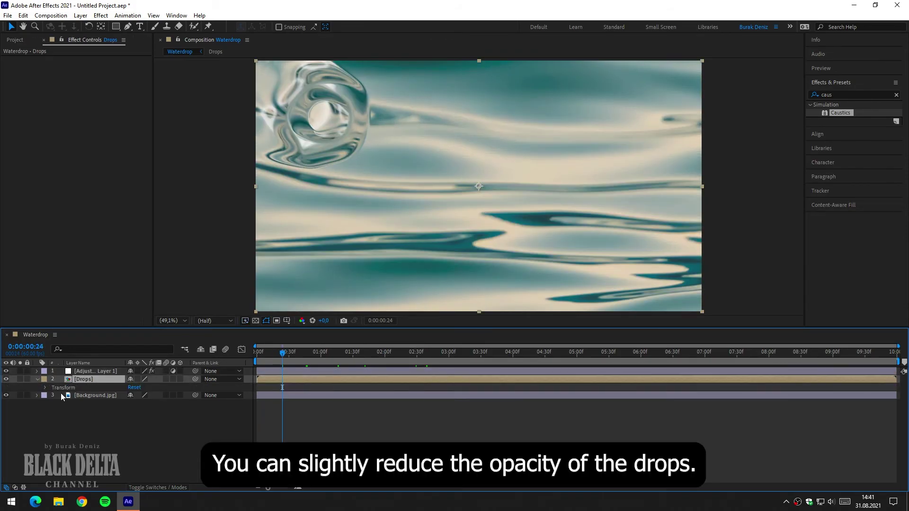
left_click(45, 388)
left_click(132, 427)
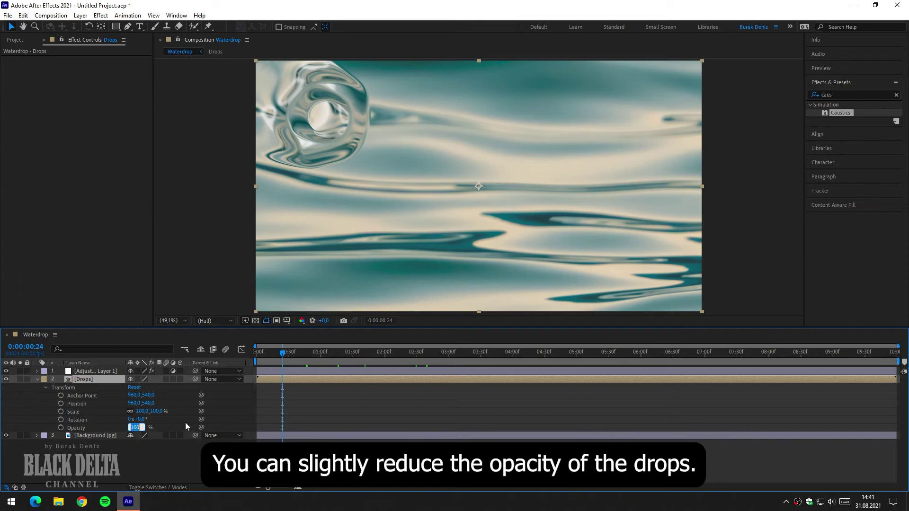
type("50")
key("Return")
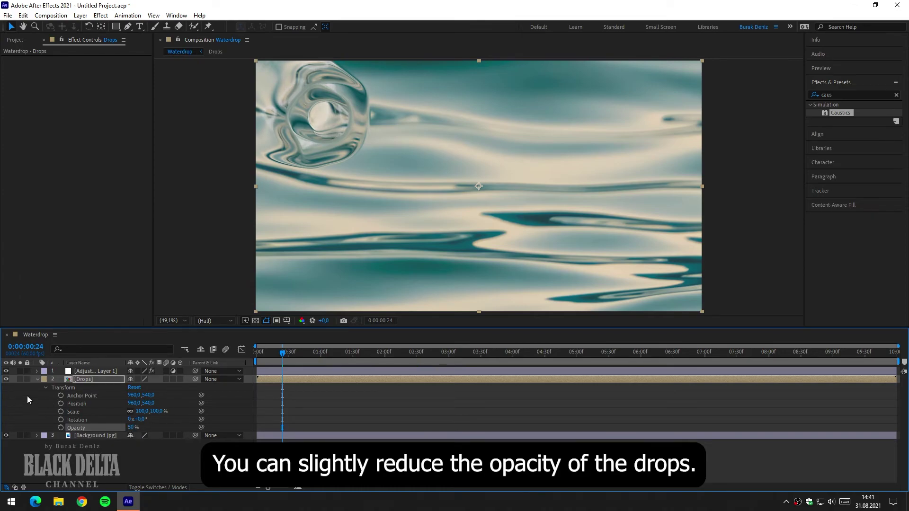
left_click(37, 379)
mouse_move(310, 351)
left_mouse_down()
mouse_move(430, 368)
mouse_move(275, 366)
left_mouse_up()
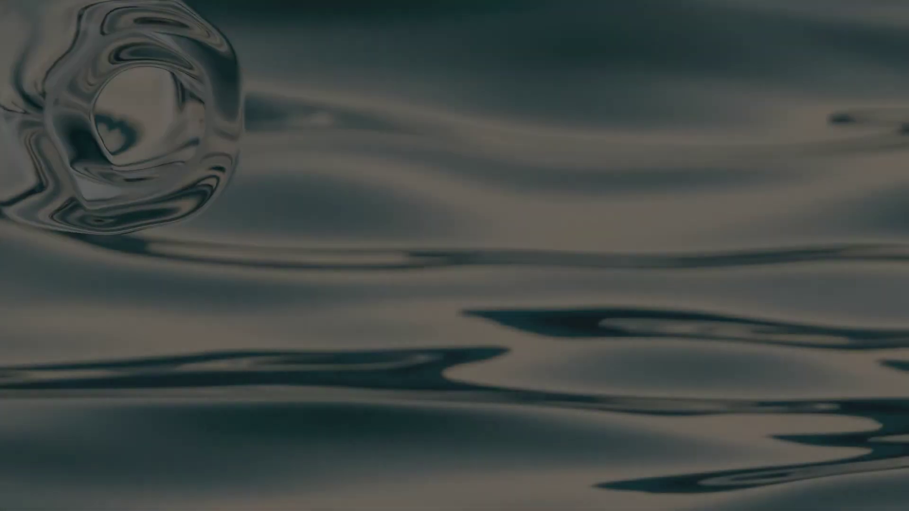